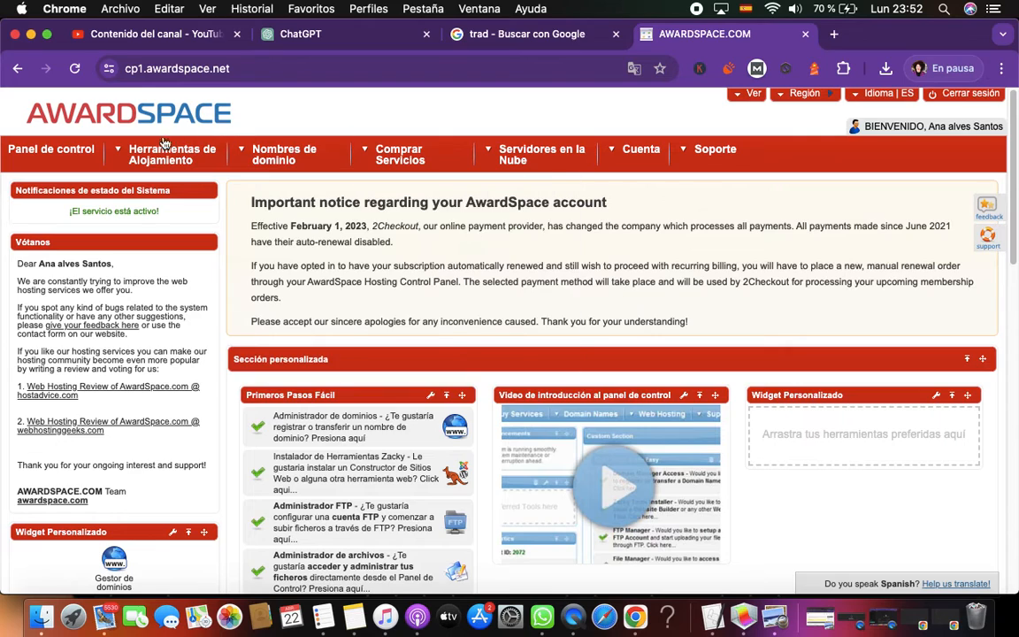
# Open the SSL manager and check the certificate options for the host vegano.tiendaalves.com
pyautogui.click(752, 318)
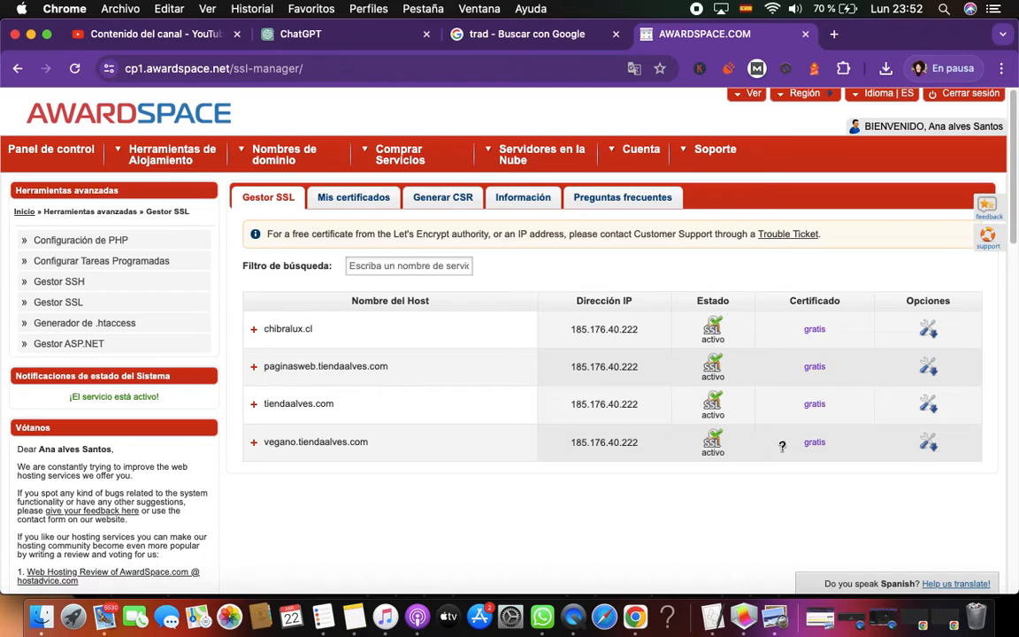
pyautogui.click(928, 444)
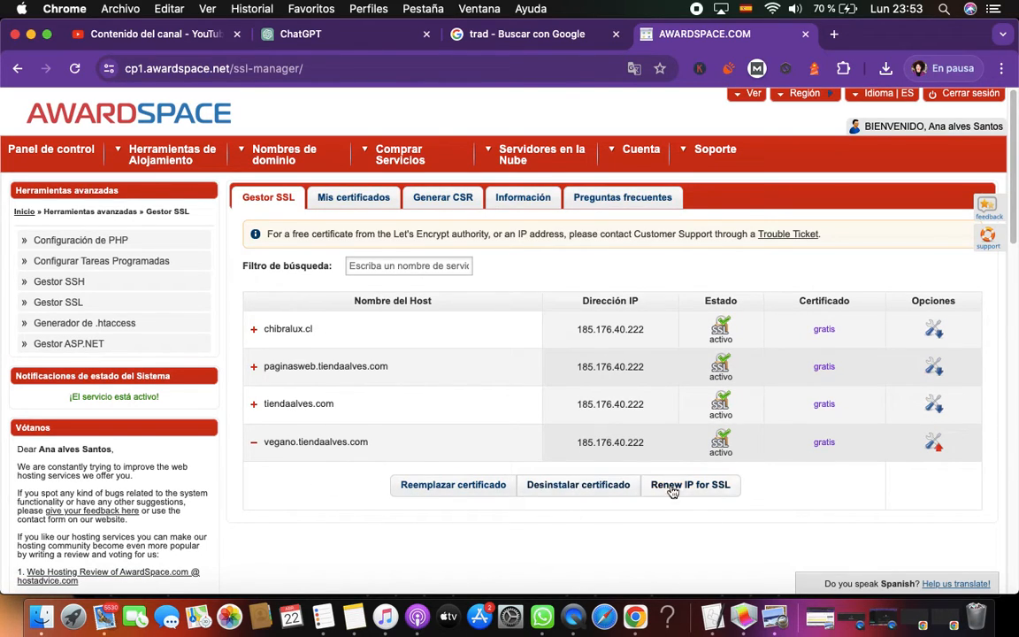
pyautogui.scroll(-5, 659, 495)
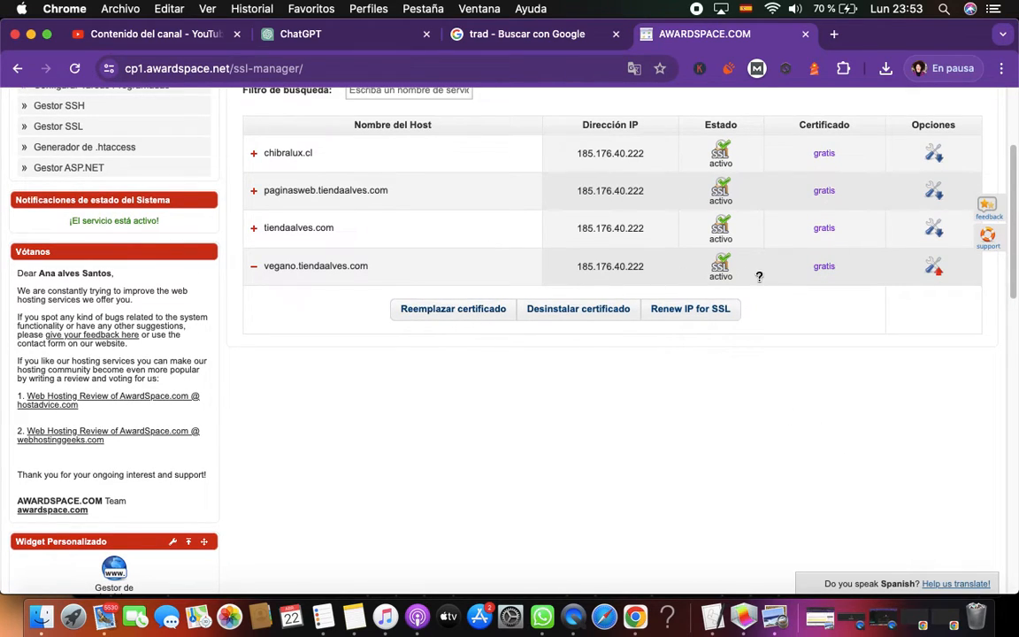
pyautogui.click(824, 266)
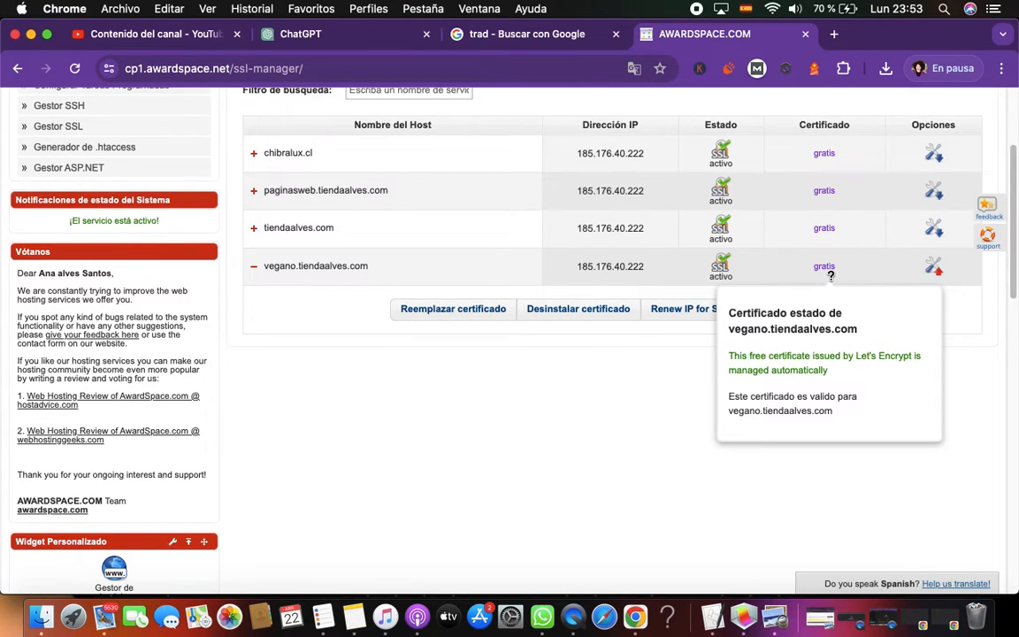
pyautogui.click(349, 269)
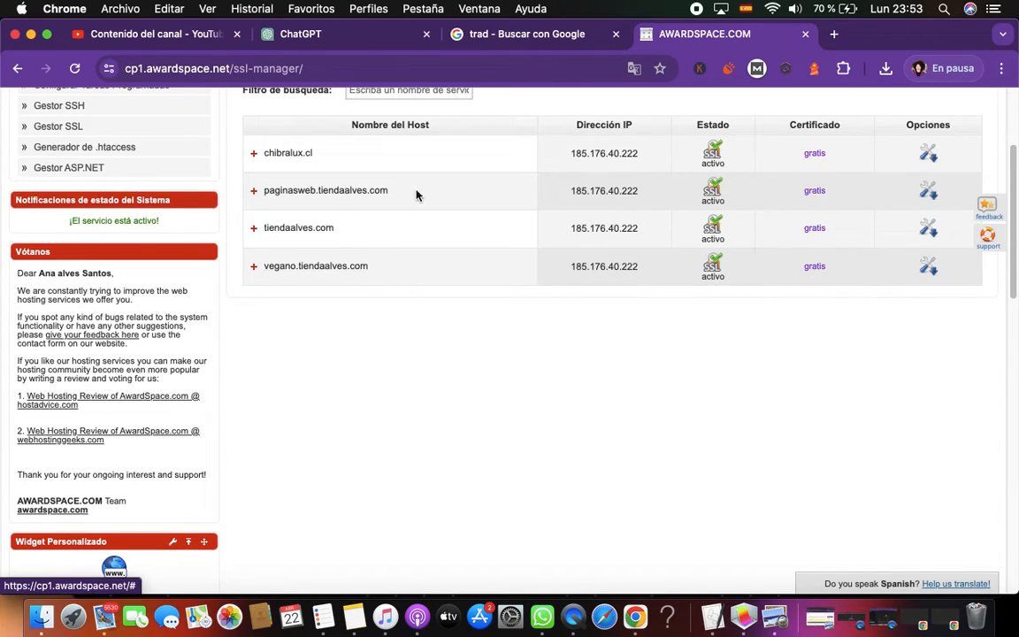
# Check the list of purchased SSL certificates, then return to the SSL manager's host list
pyautogui.scroll(4, 299, 348)
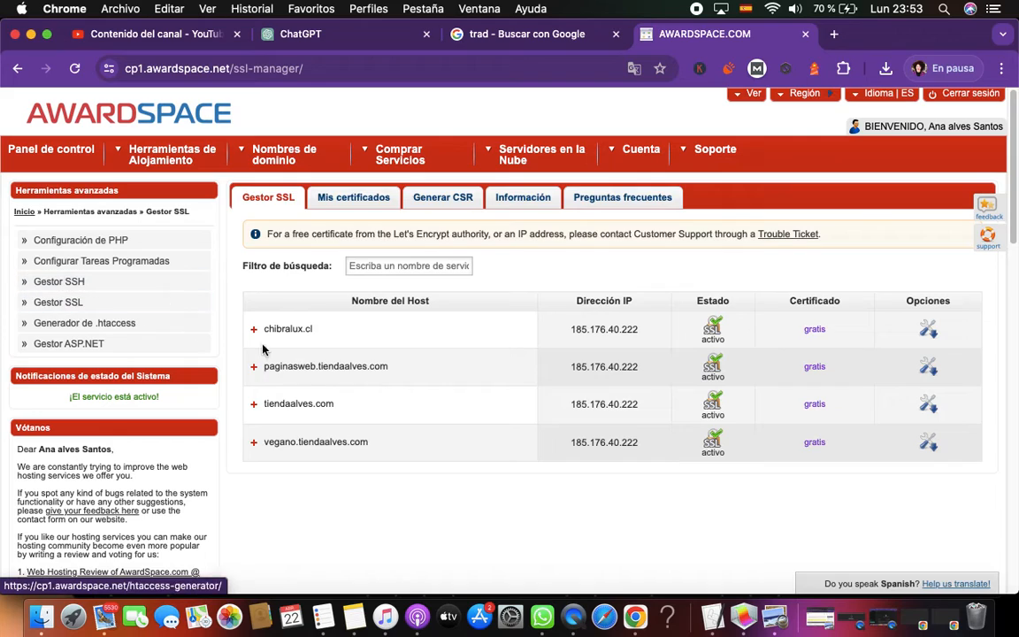
pyautogui.click(354, 200)
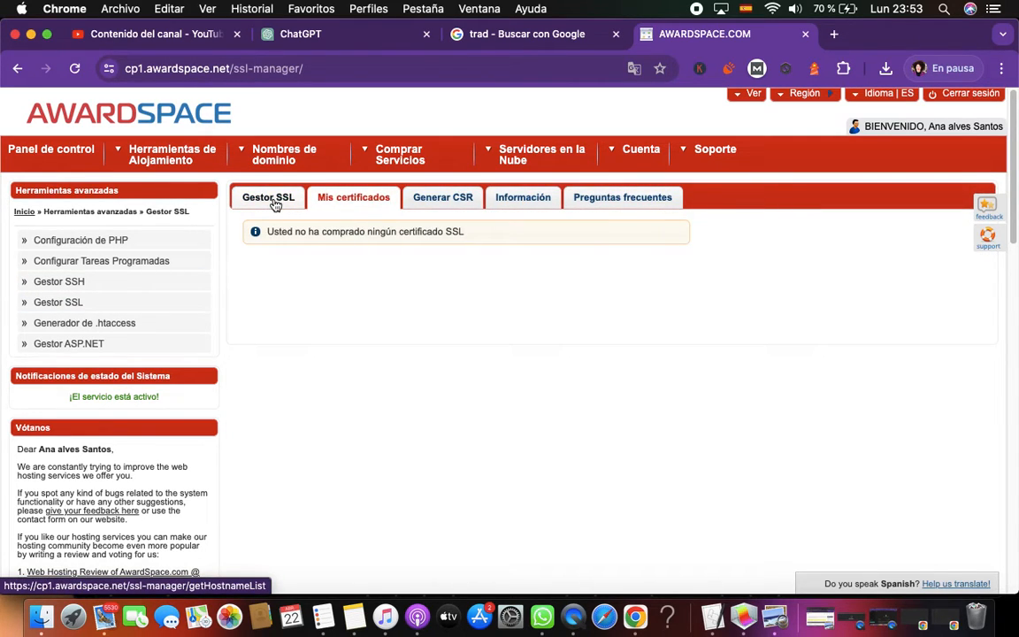
pyautogui.click(273, 200)
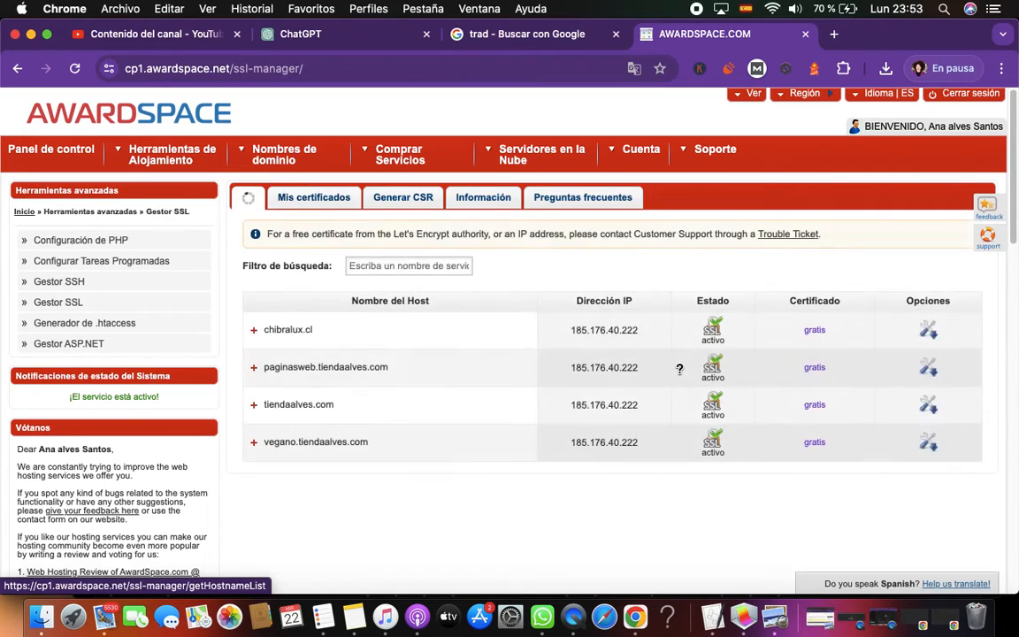
# Open the Zacky app installer, visit the installed vegano.tiendaalves.com site, and open its WordPress dashboard
pyautogui.scroll(-10, 681, 371)
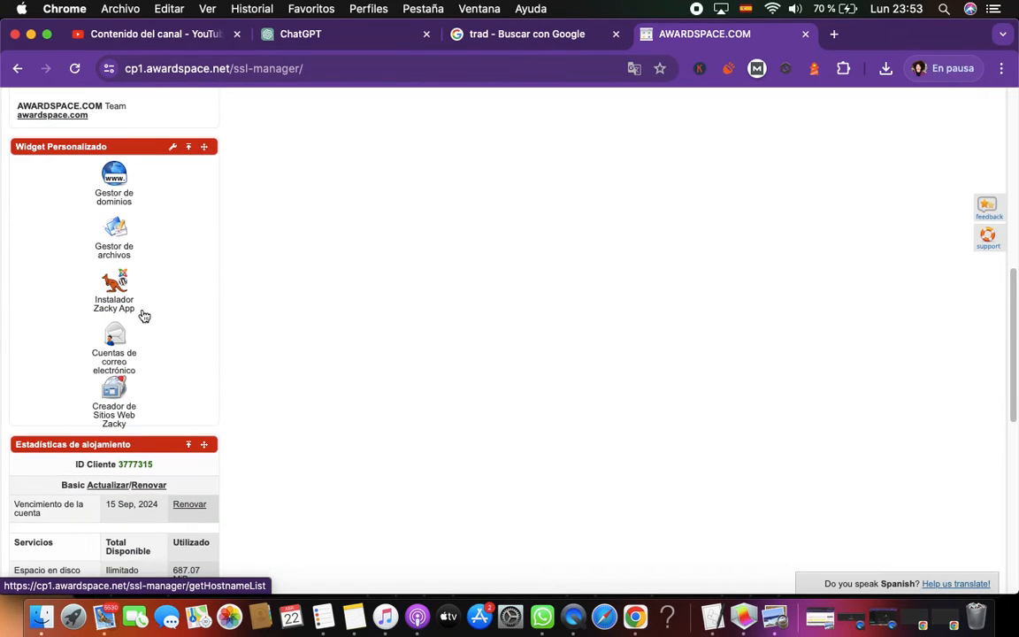
pyautogui.click(127, 309)
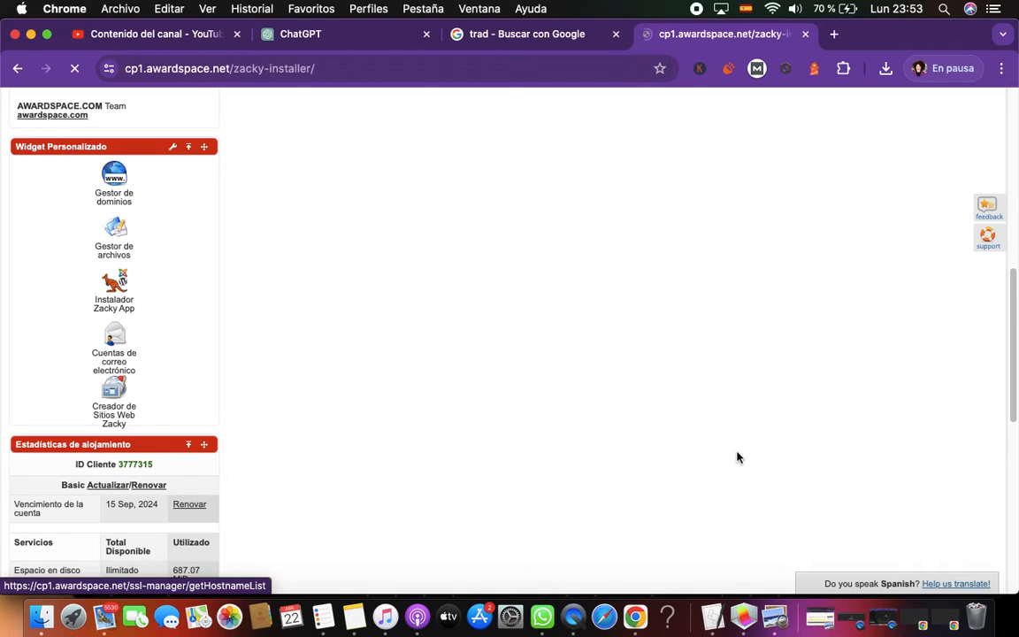
pyautogui.scroll(-5, 737, 459)
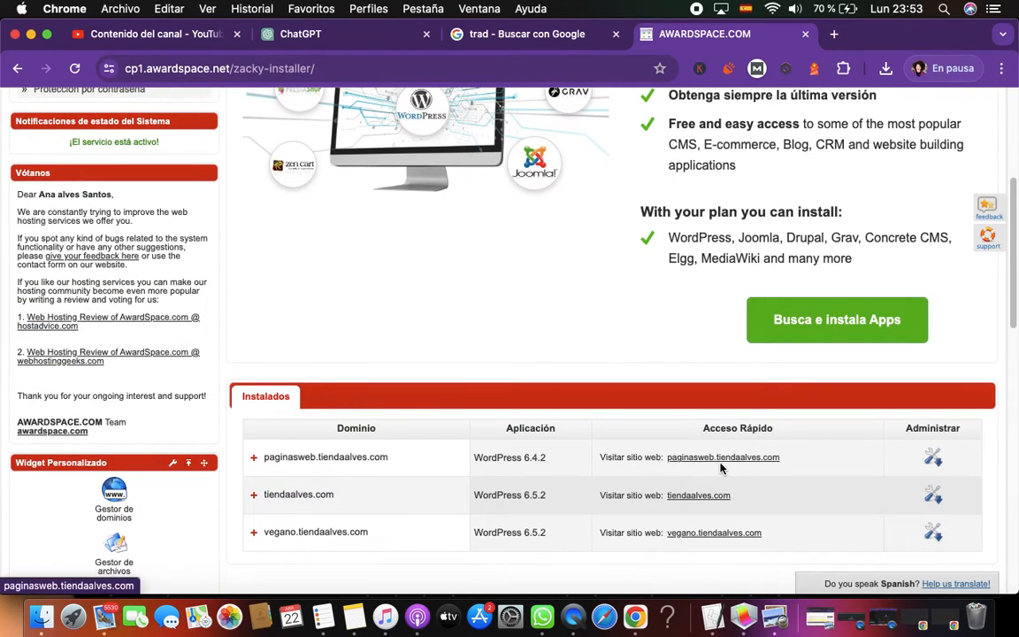
pyautogui.scroll(-3, 717, 456)
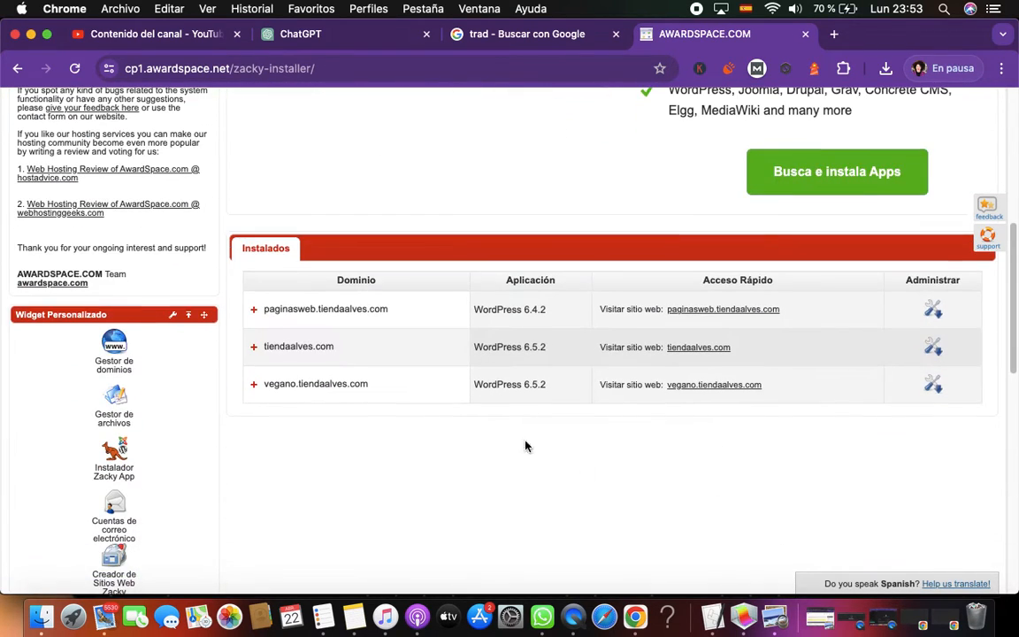
pyautogui.click(726, 387)
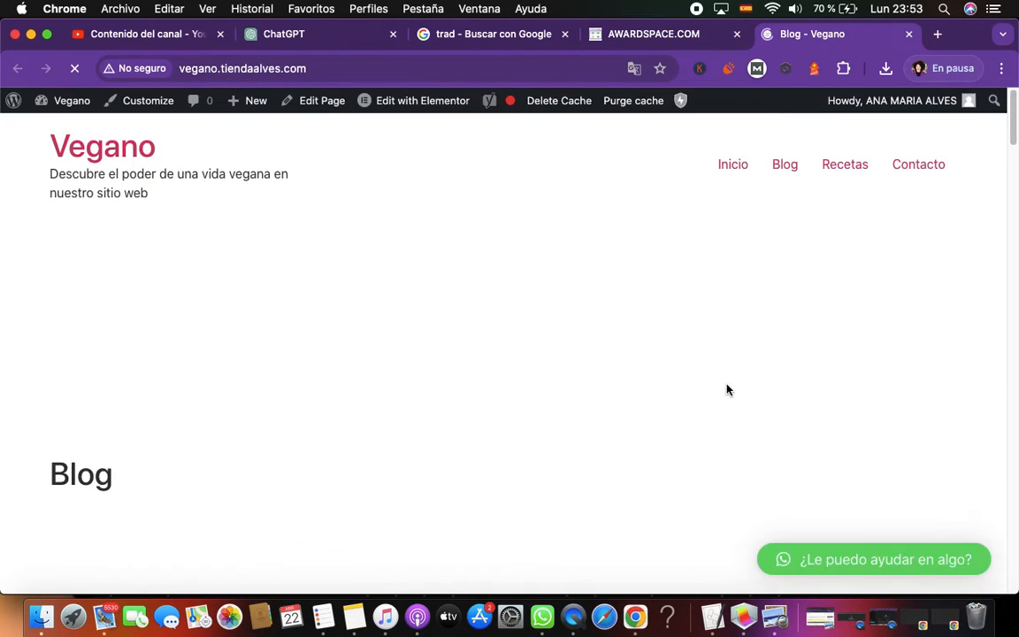
pyautogui.click(51, 104)
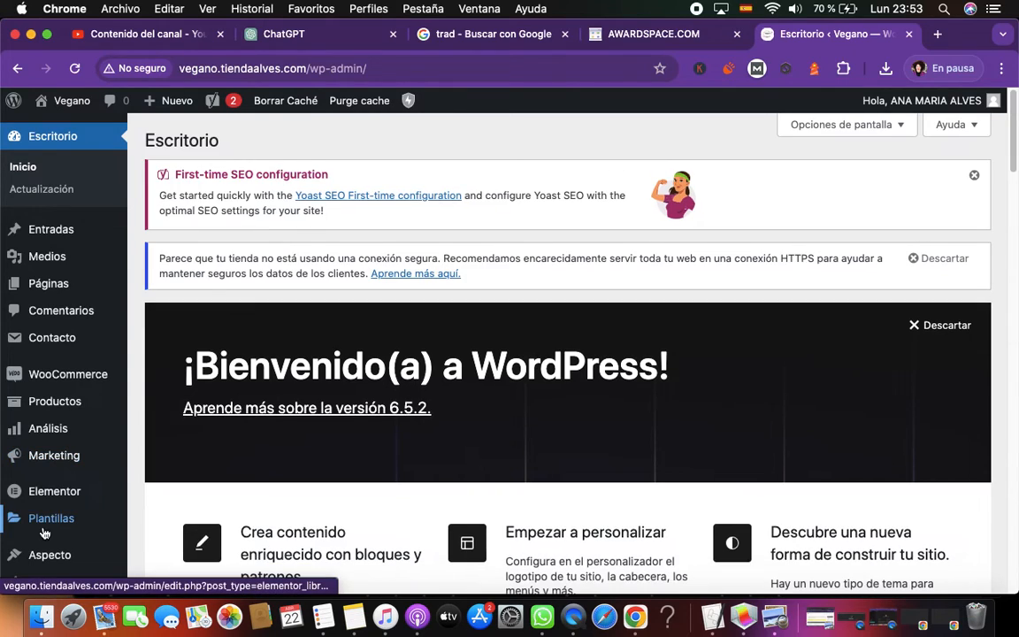
pyautogui.scroll(-5, 62, 427)
pyautogui.moveTo(64, 428)
pyautogui.scroll(-8, 63, 428)
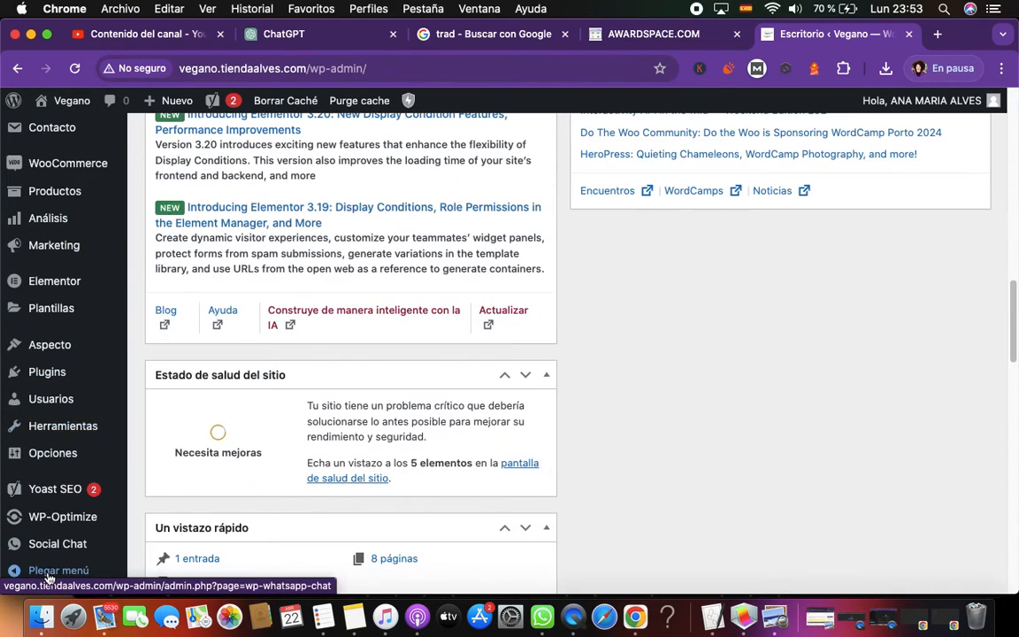
pyautogui.moveTo(63, 531)
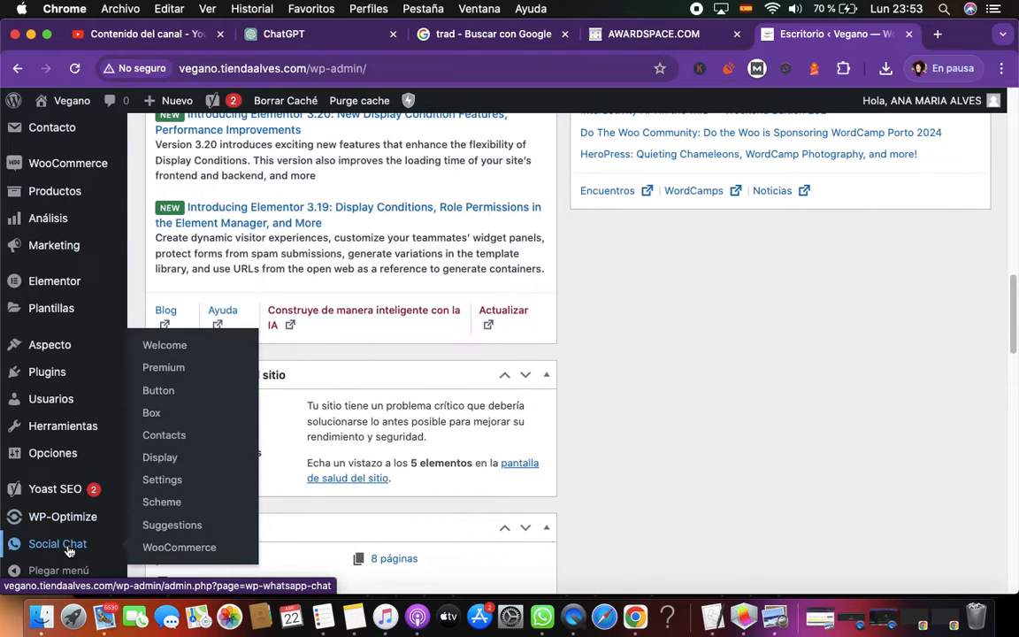
pyautogui.moveTo(65, 510)
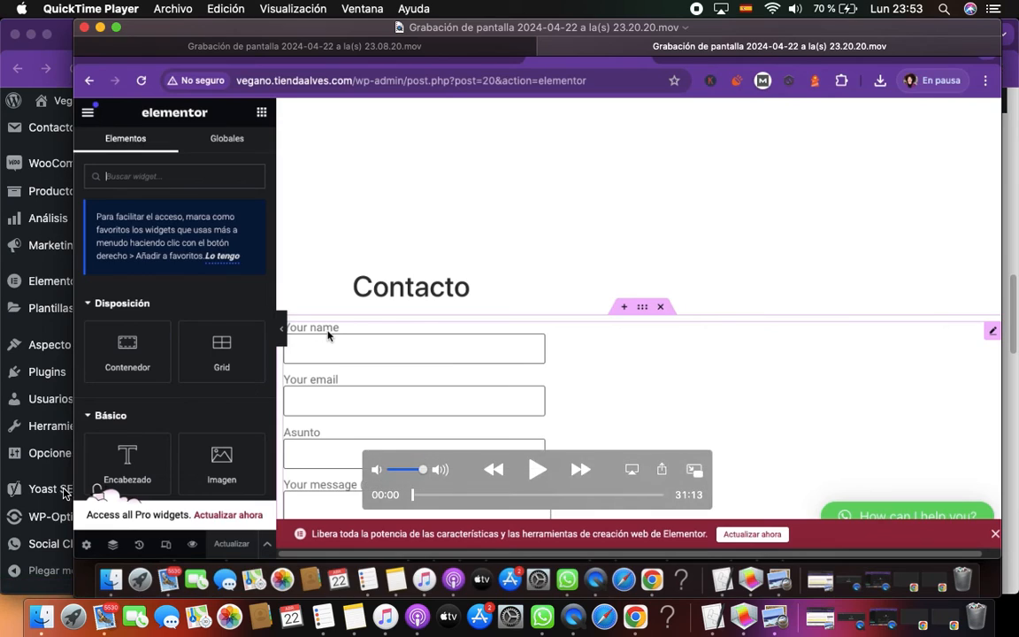
pyautogui.click(100, 29)
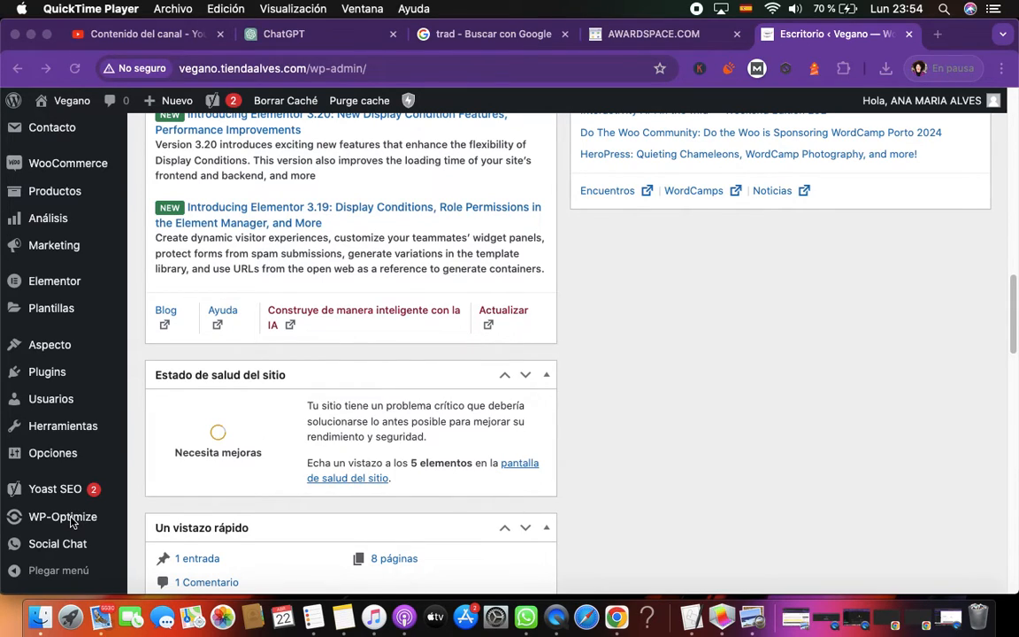
pyautogui.click(62, 460)
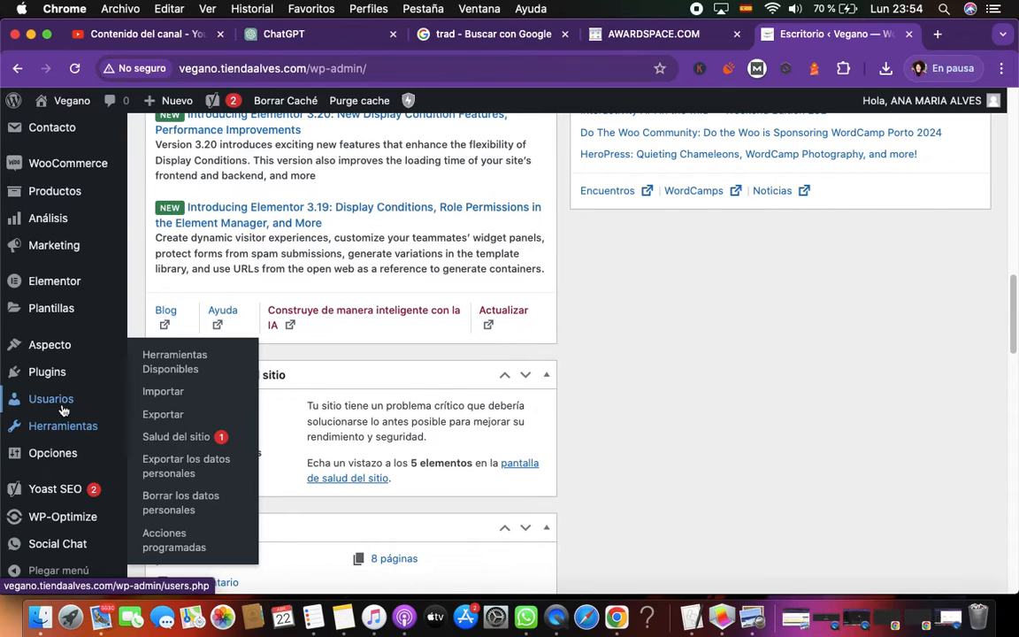
pyautogui.moveTo(56, 379)
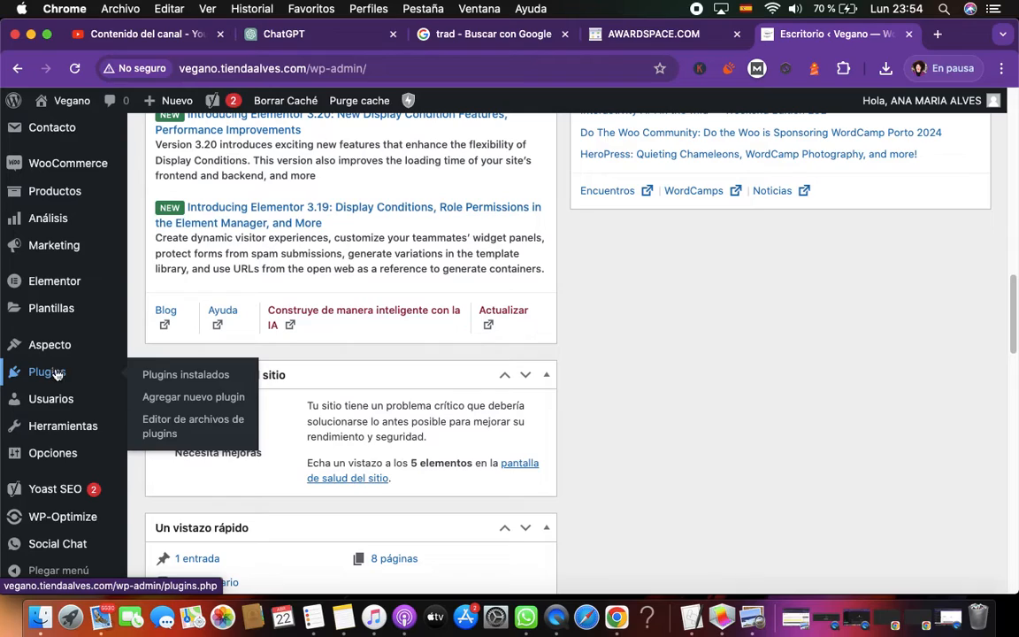
pyautogui.moveTo(51, 354)
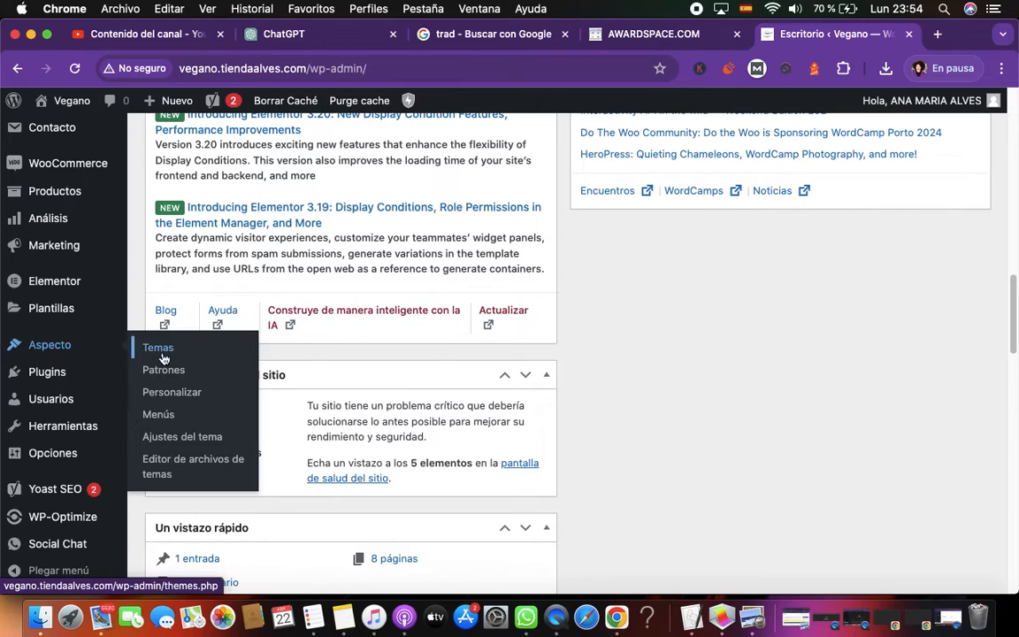
pyautogui.click(183, 398)
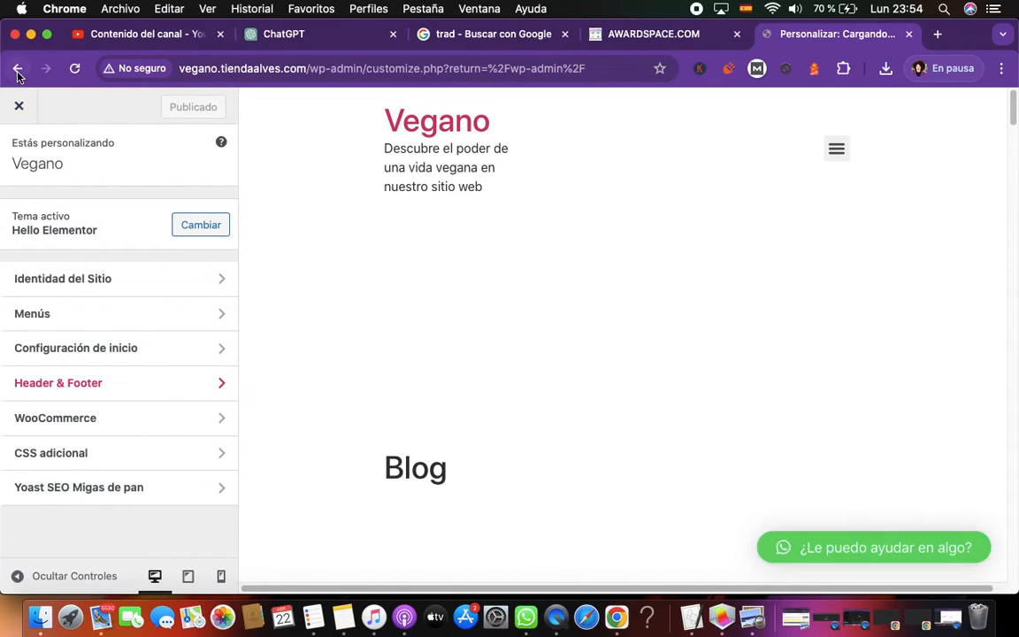
pyautogui.click(18, 69)
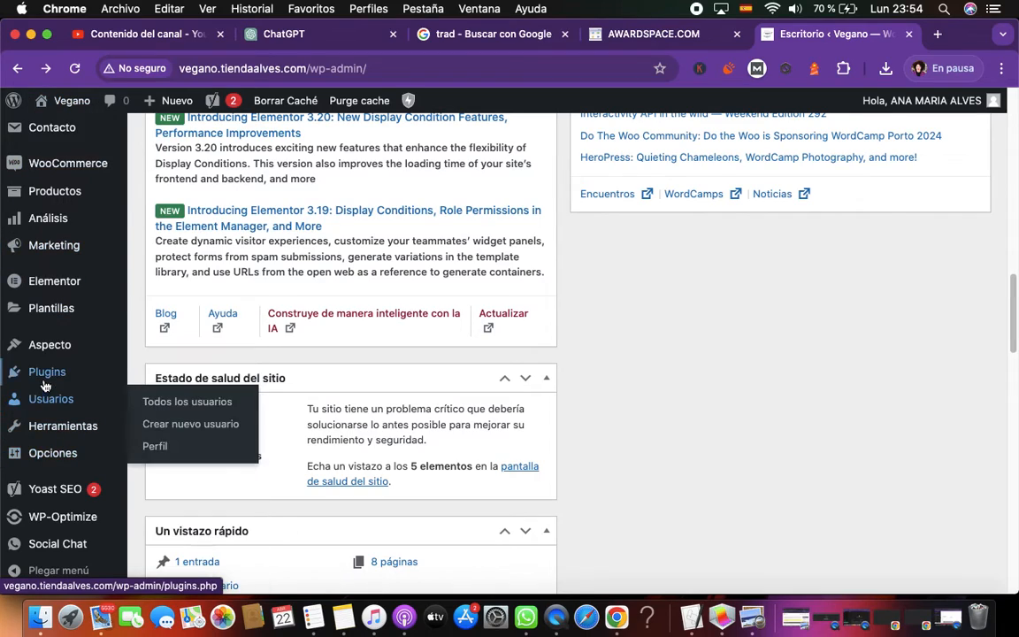
# Open the installed plugins list and search it for "ssl"
pyautogui.click(37, 371)
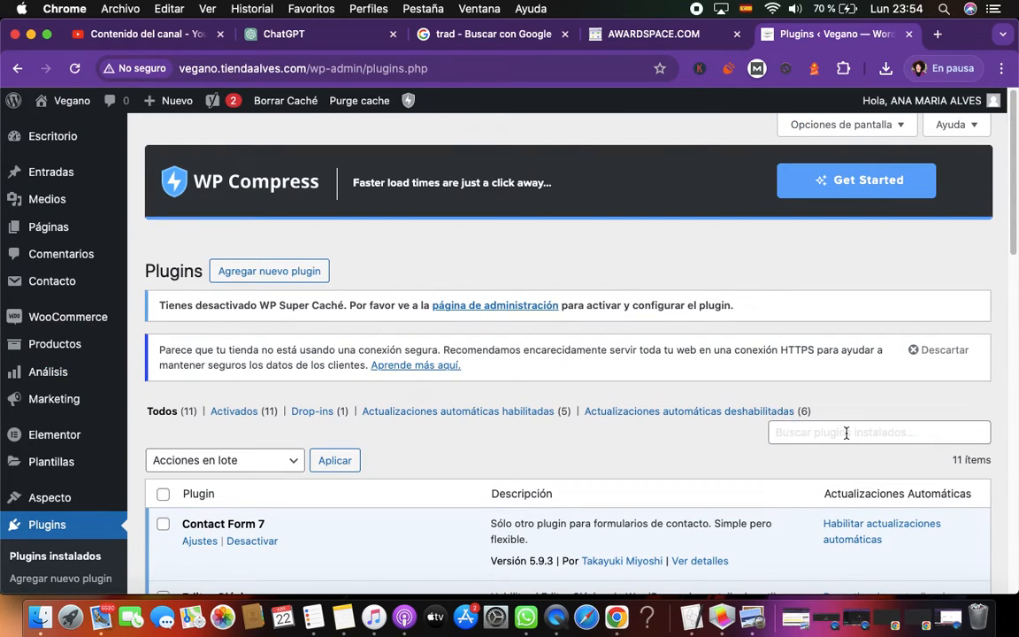
pyautogui.click(860, 432)
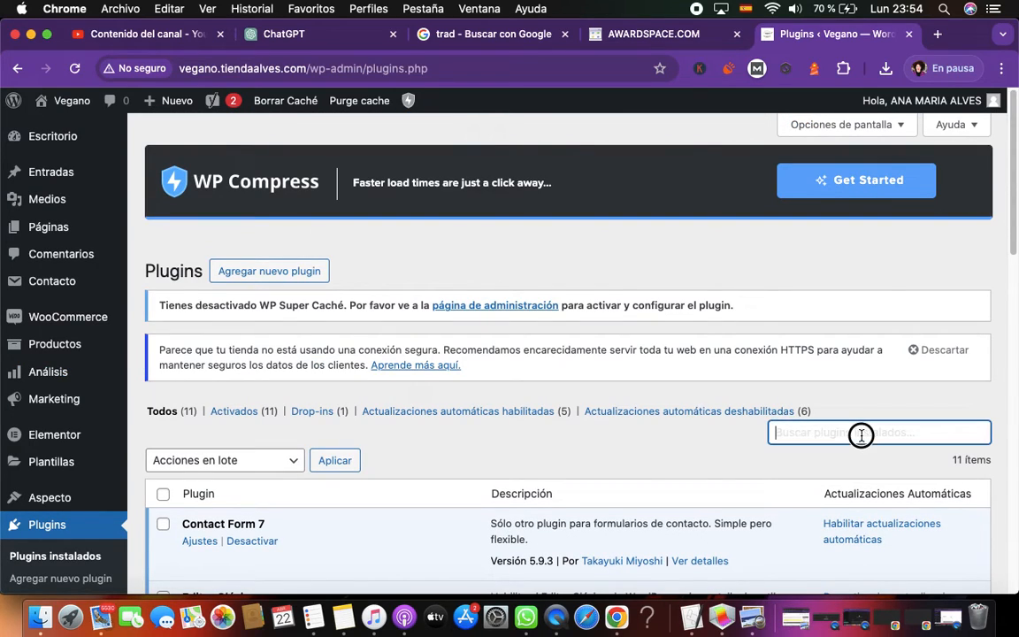
pyautogui.write('ssl')
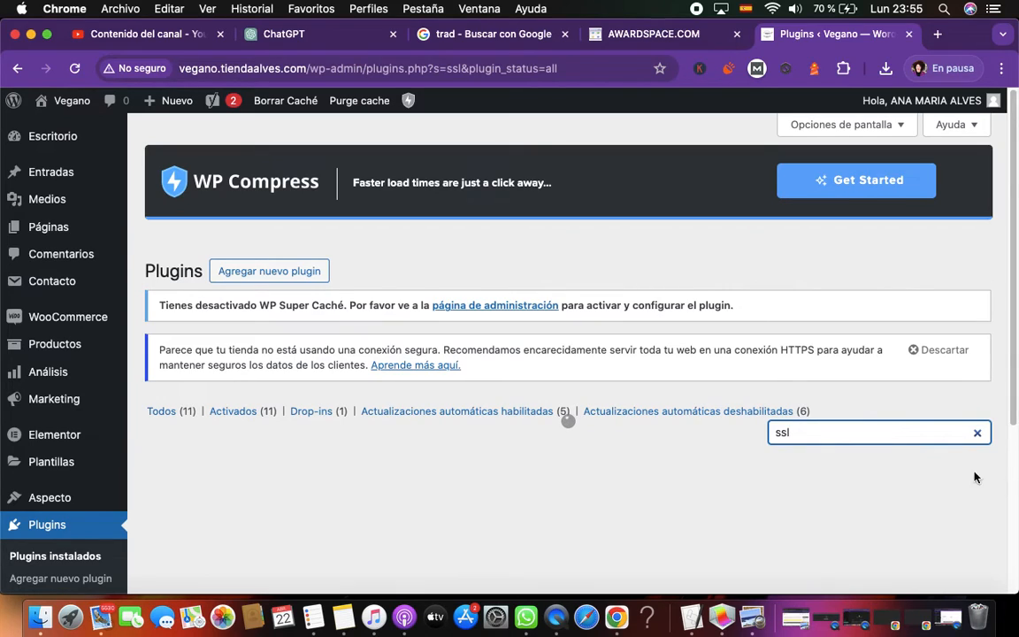
pyautogui.scroll(-3, 812, 471)
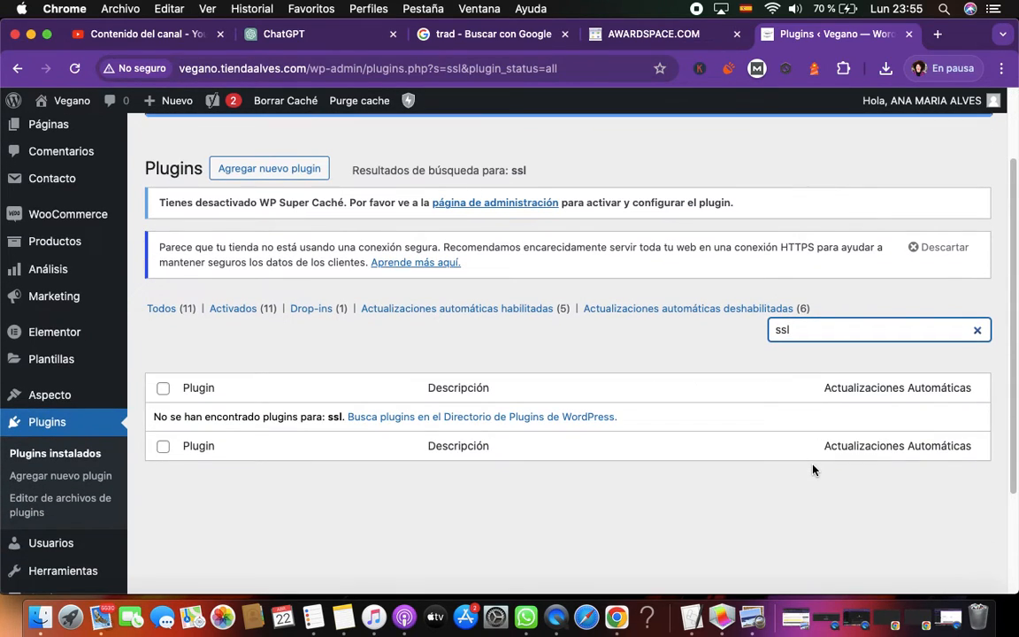
# Search the installed plugins for "simple" instead, then list only the active plugins
pyautogui.moveTo(801, 335); pyautogui.dragTo(762, 336)
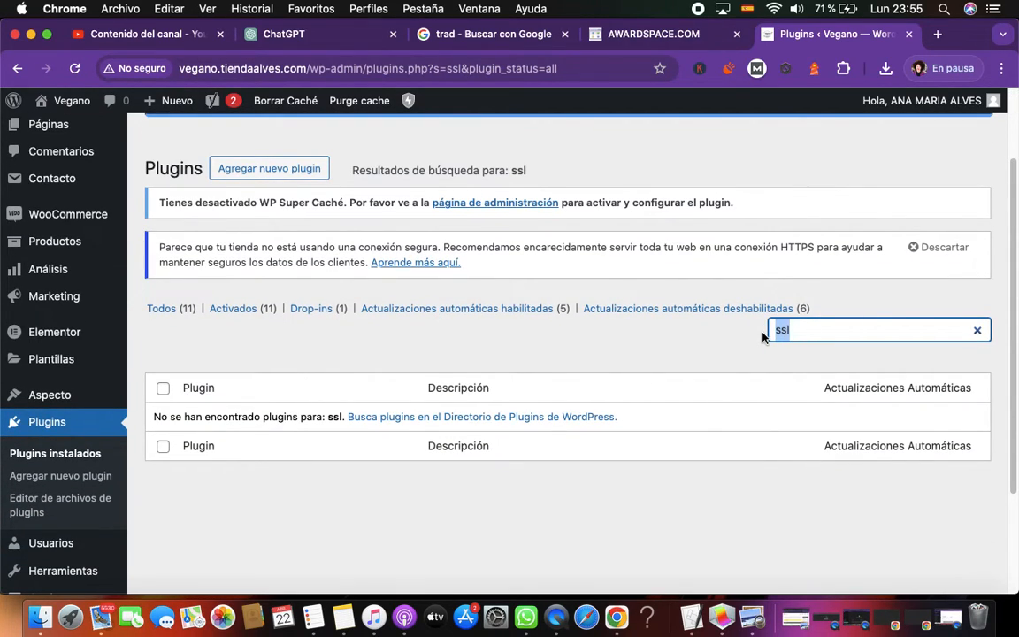
pyautogui.write('simple')
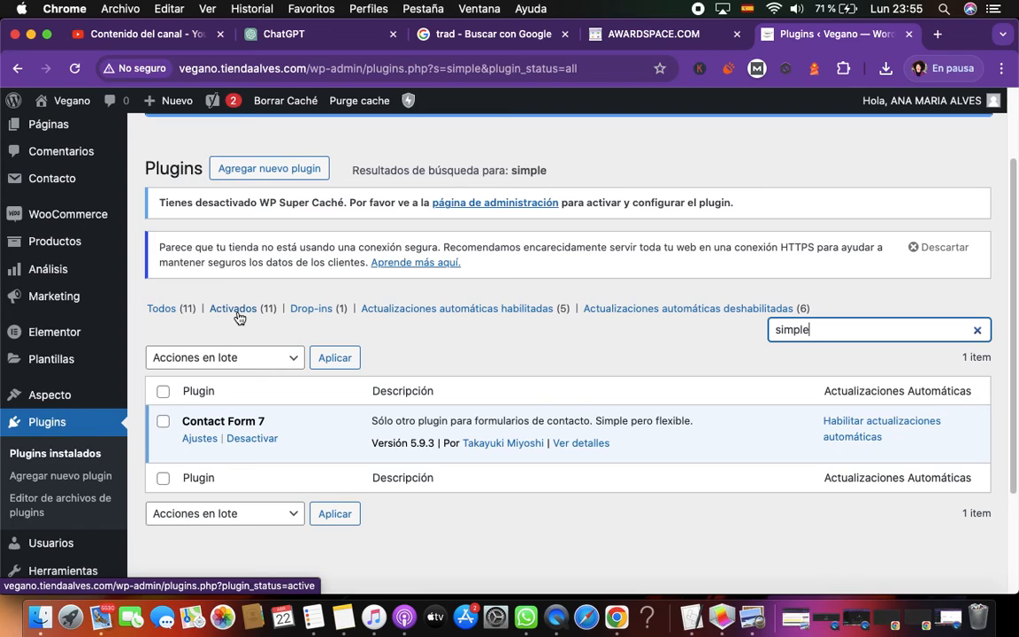
pyautogui.click(237, 310)
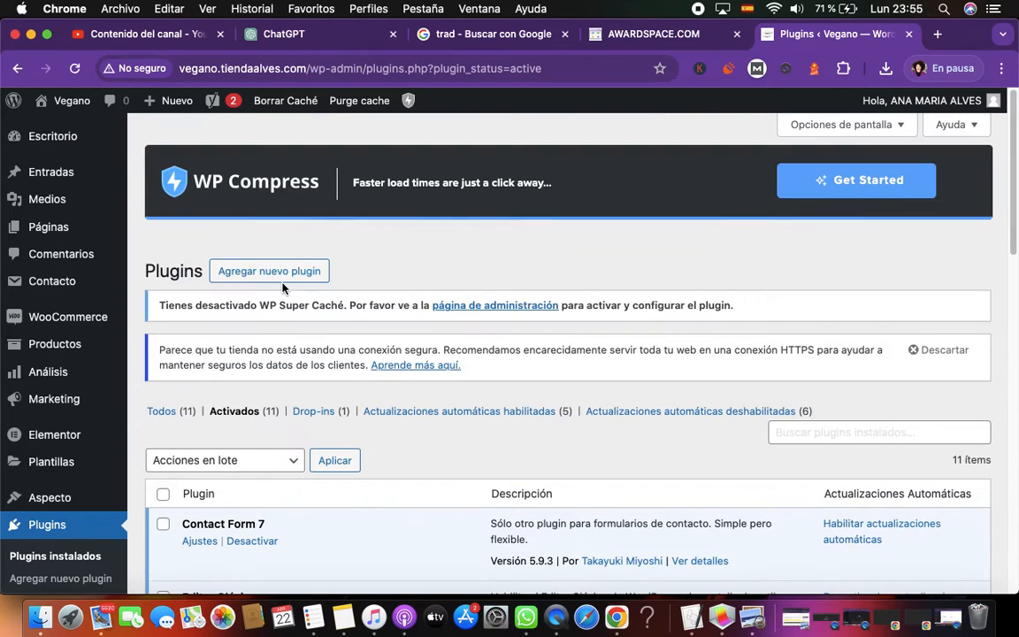
# Search the WordPress directory of new plugins for "ssl" and check the rating and compatibility details of Really Simple SSL
pyautogui.click(268, 271)
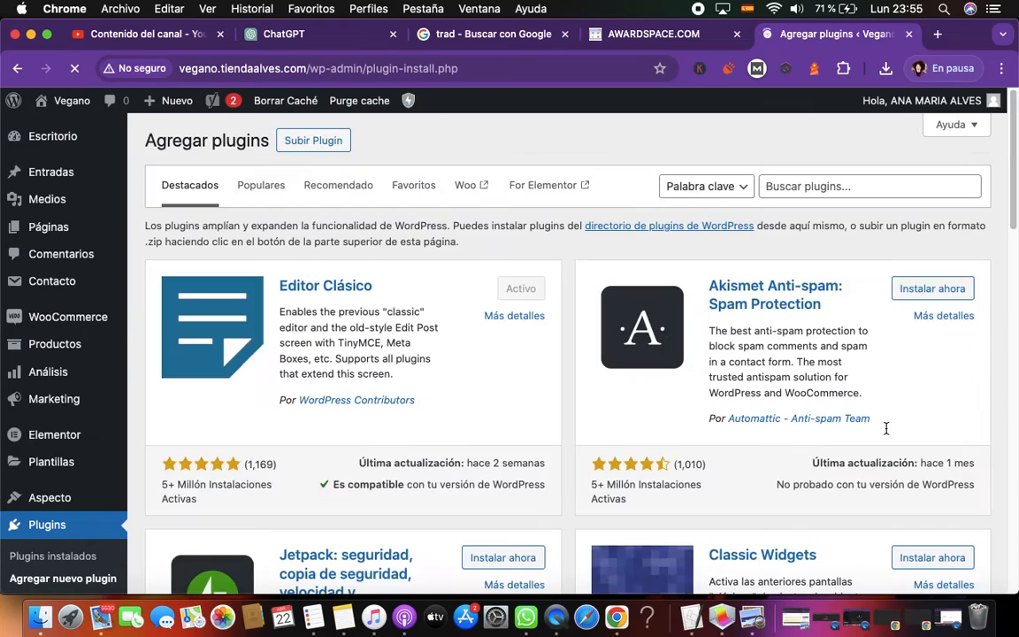
pyautogui.click(788, 193)
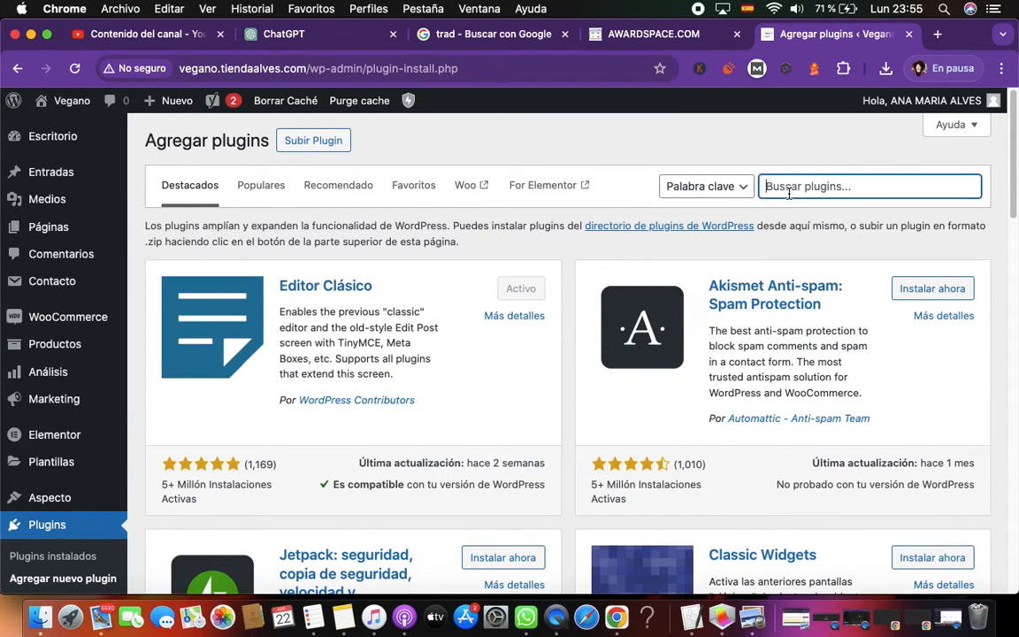
pyautogui.write('ssl')
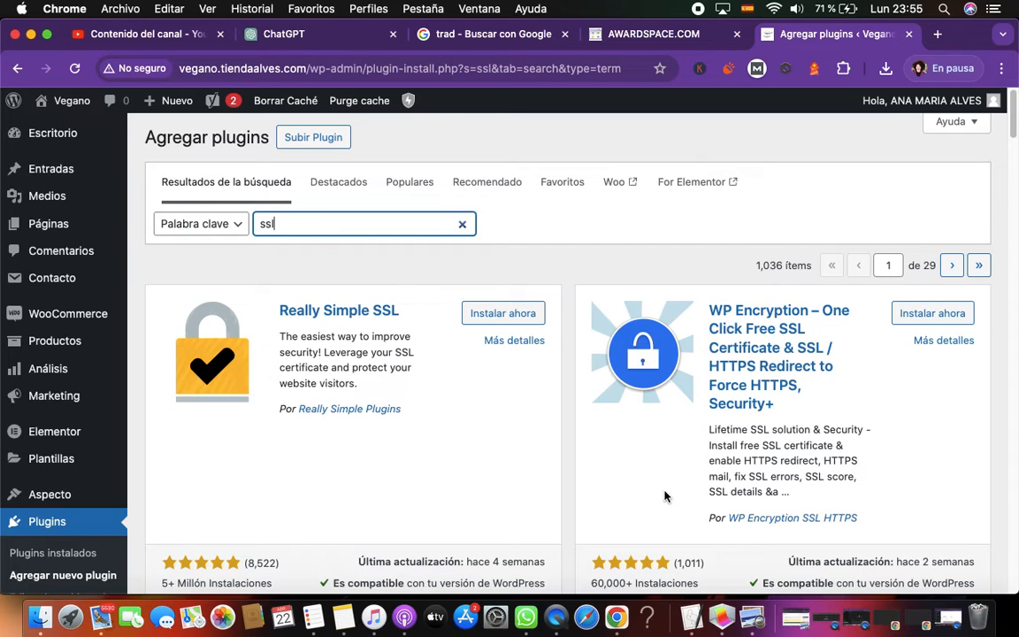
pyautogui.scroll(-3, 495, 393)
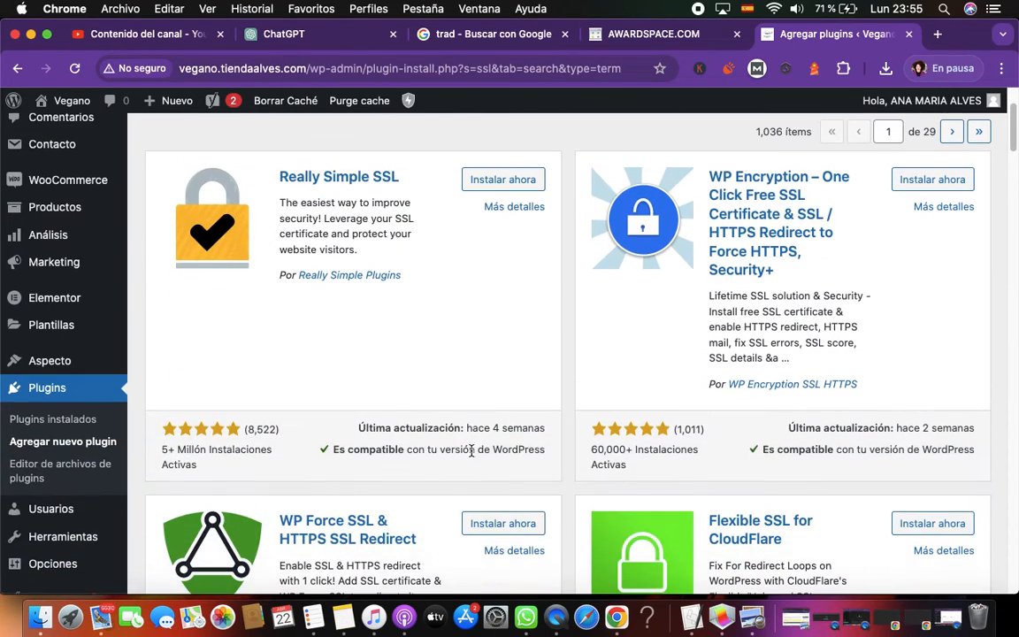
pyautogui.moveTo(163, 450); pyautogui.dragTo(559, 445)
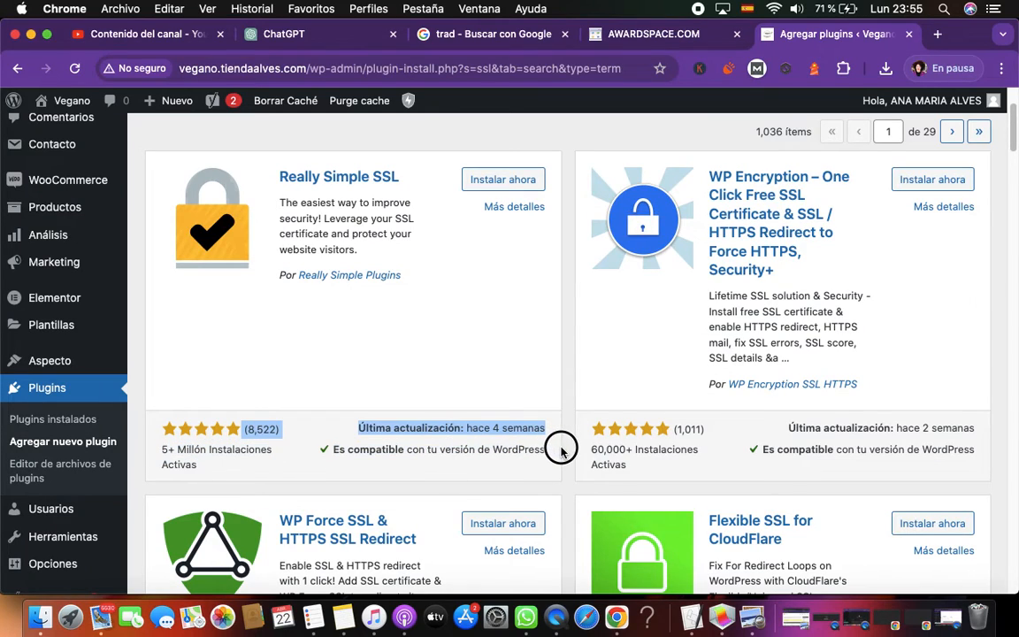
# Start installing the Really Simple SSL plugin and copy its name into the open note in Notes
pyautogui.click(521, 180)
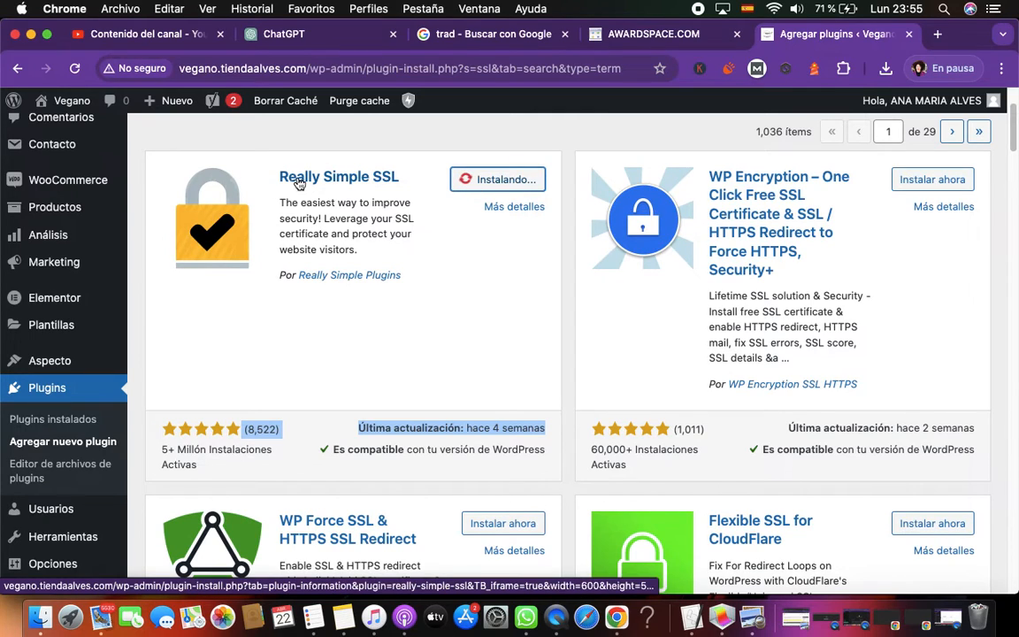
pyautogui.moveTo(280, 176); pyautogui.dragTo(398, 176)
pyautogui.rightClick(397, 175)
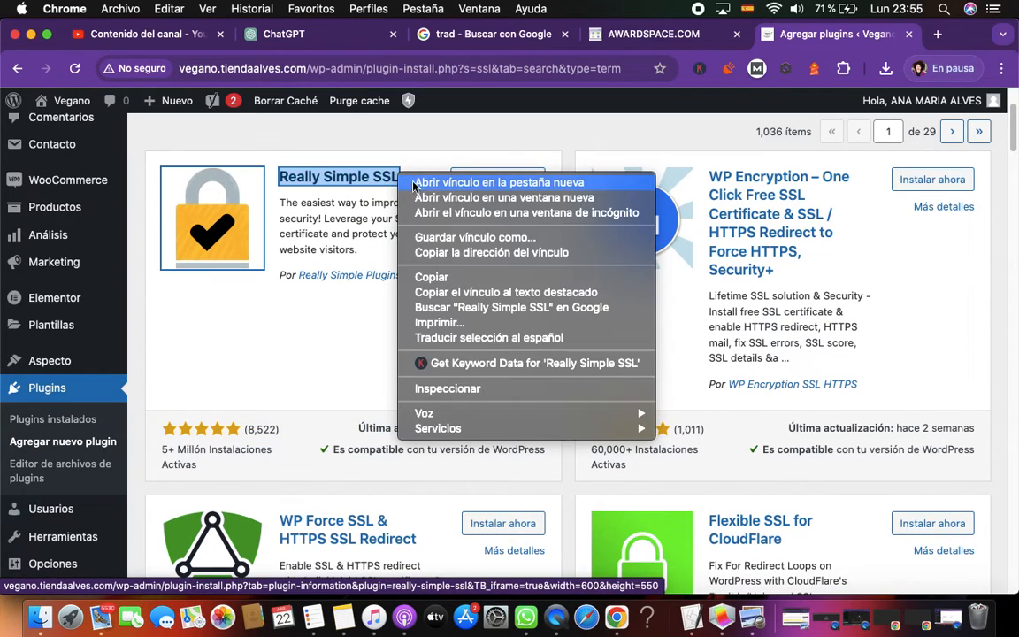
pyautogui.click(425, 275)
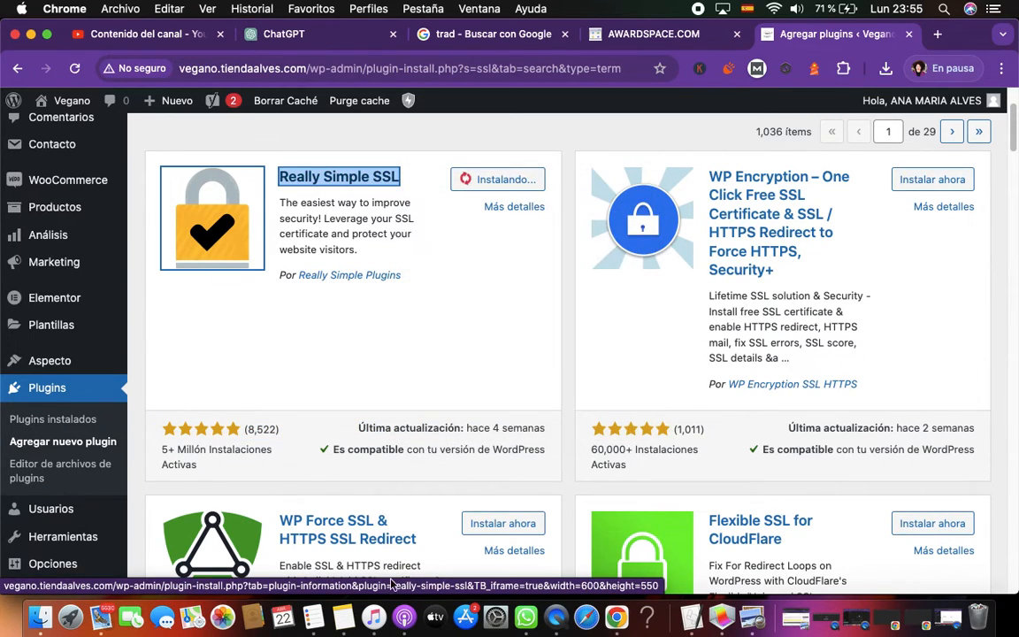
pyautogui.click(343, 616)
pyautogui.click(864, 450)
pyautogui.press('super+v')
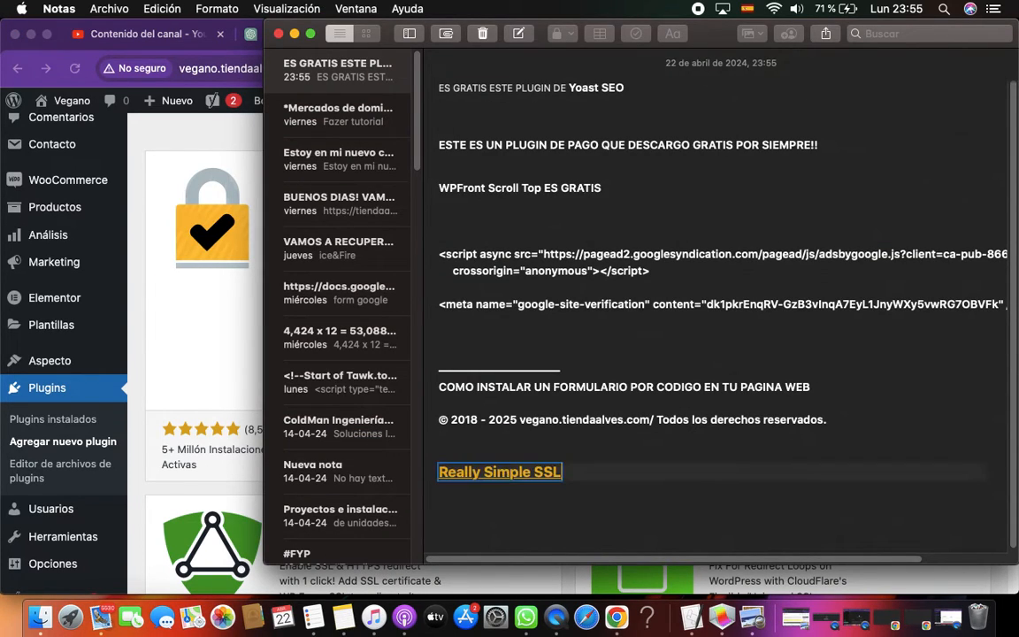
# Return to Chrome and activate the Really Simple SSL plugin
pyautogui.click(213, 358)
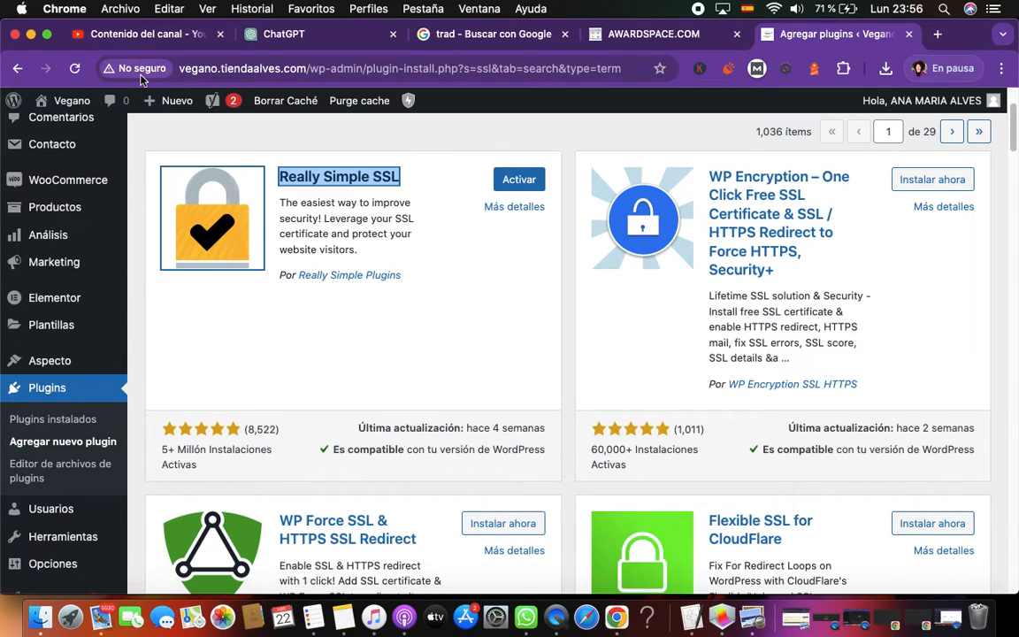
pyautogui.click(517, 182)
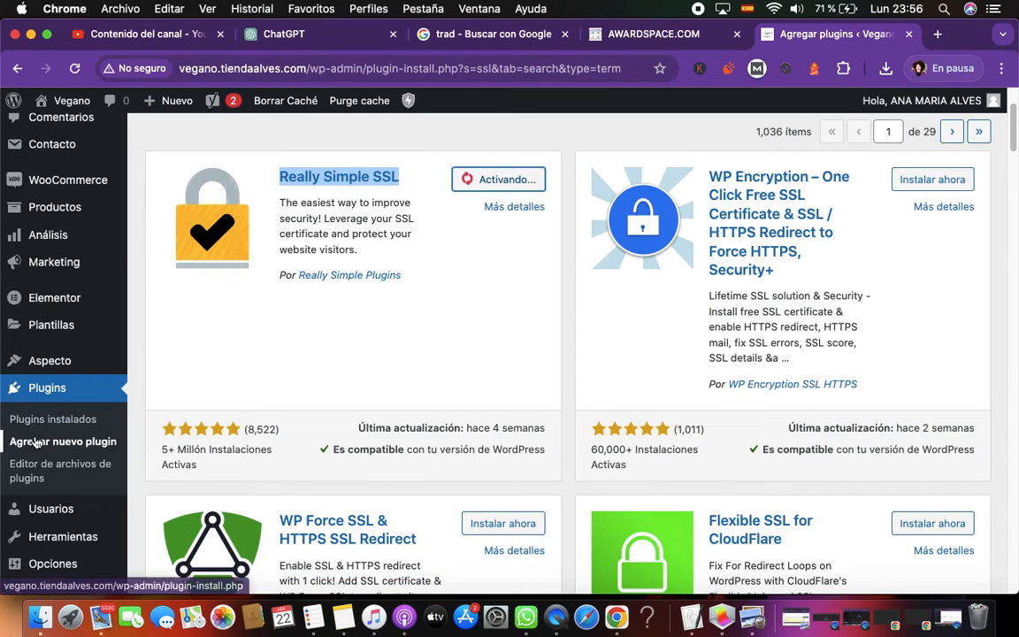
pyautogui.scroll(-2, 62, 442)
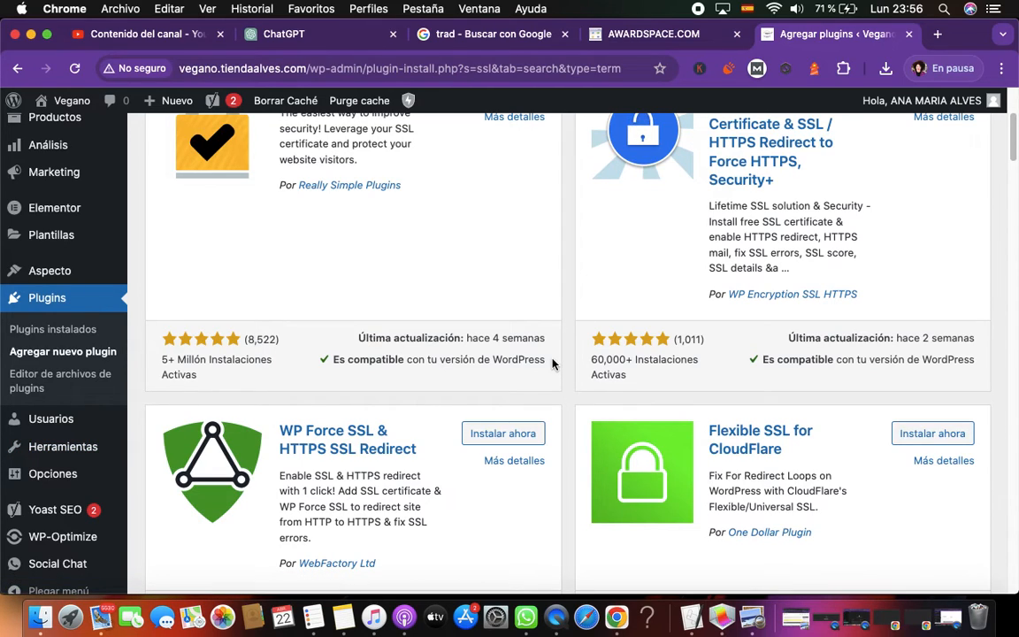
pyautogui.scroll(3, 554, 365)
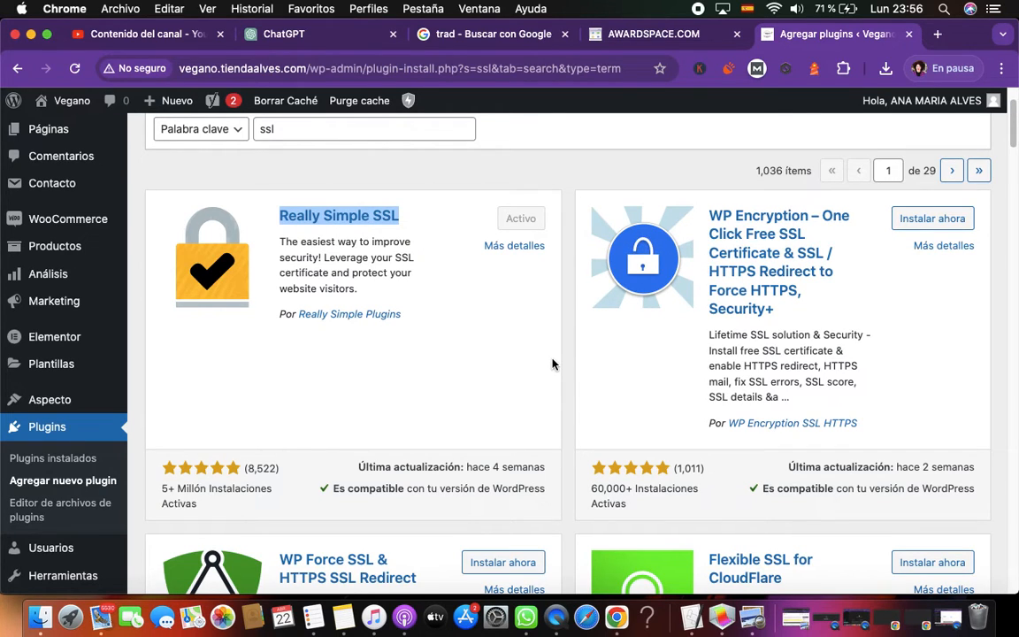
pyautogui.scroll(-2, 552, 364)
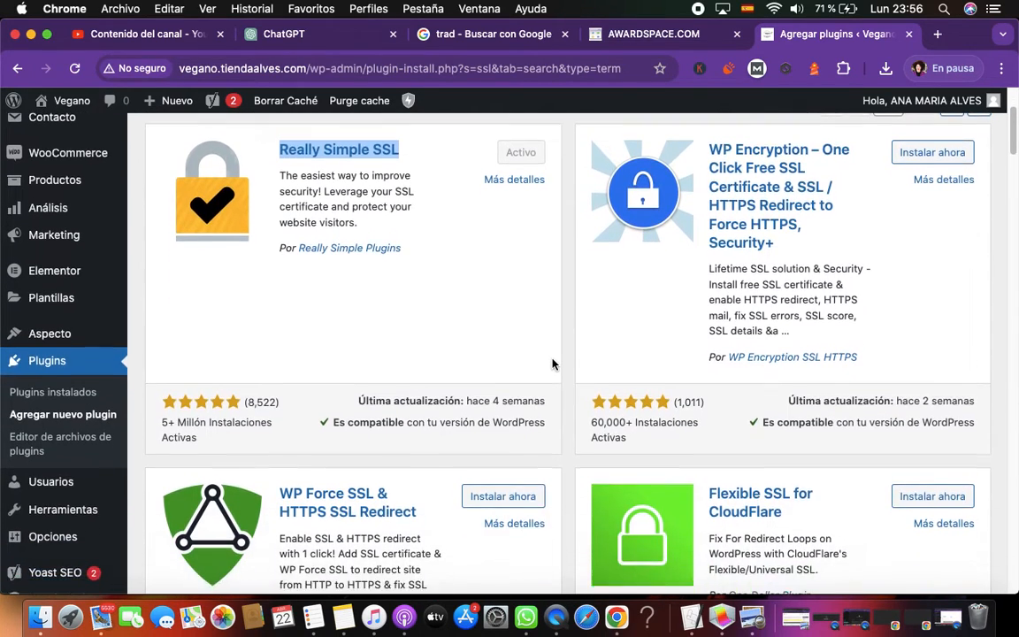
pyautogui.scroll(-2, 552, 363)
# Find Really Simple SSL among the installed plugins and open its settings
pyautogui.moveTo(49, 453)
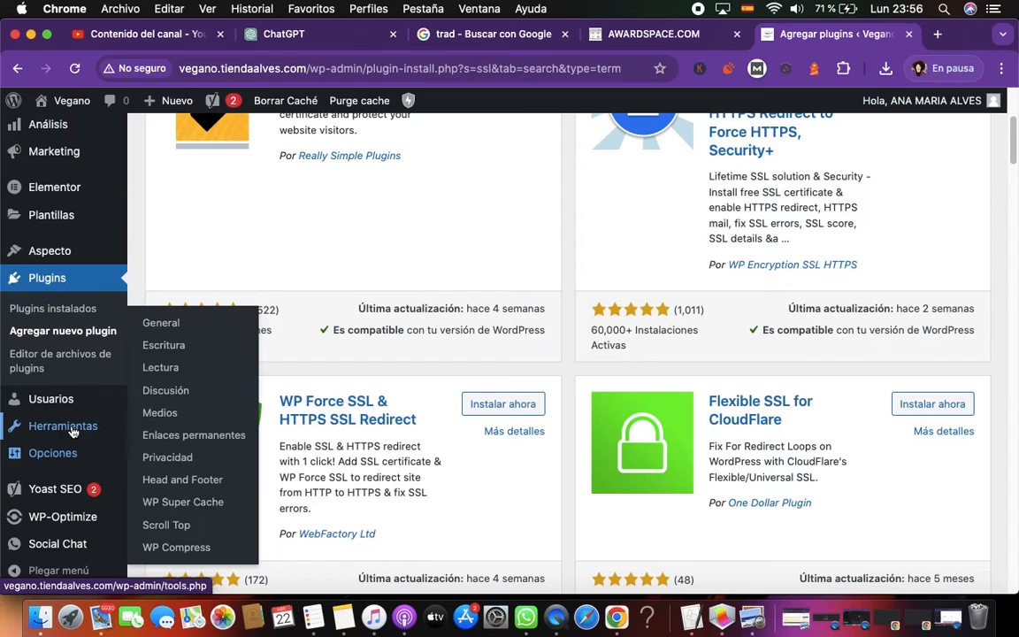
pyautogui.moveTo(73, 432)
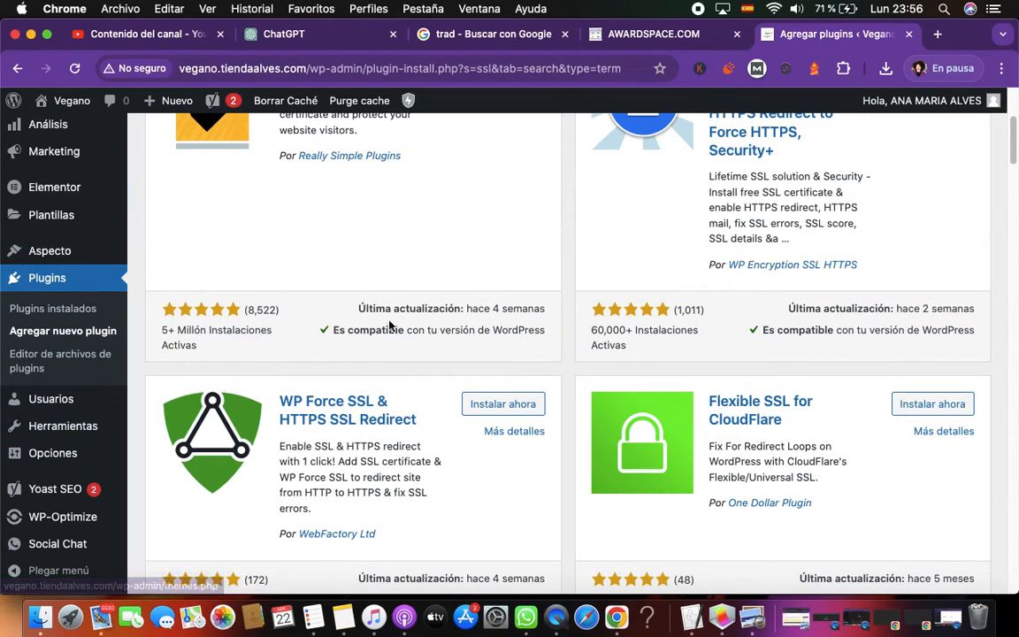
pyautogui.scroll(3, 398, 329)
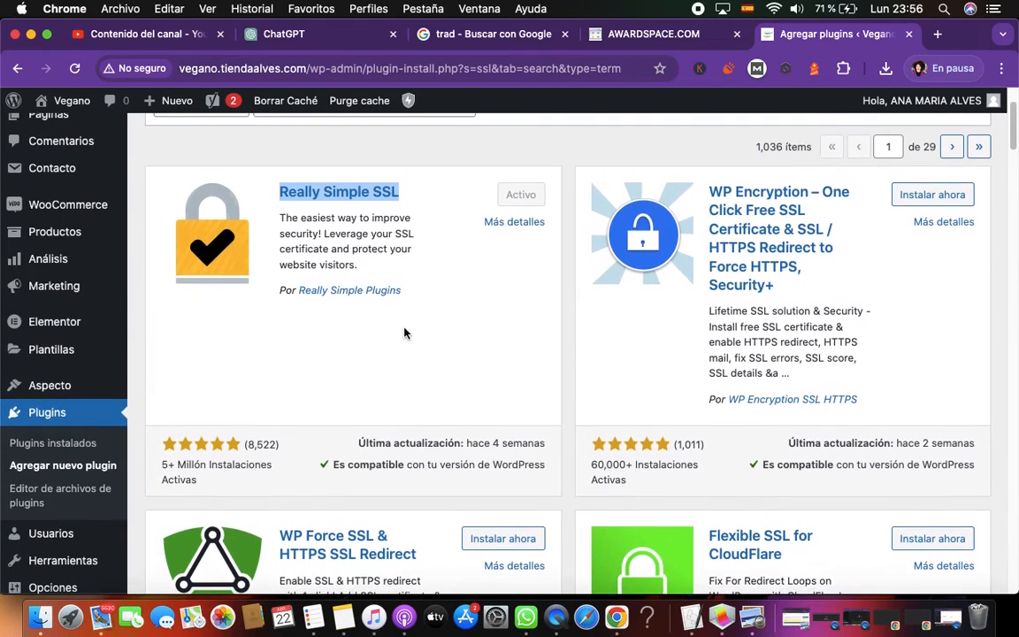
pyautogui.click(47, 415)
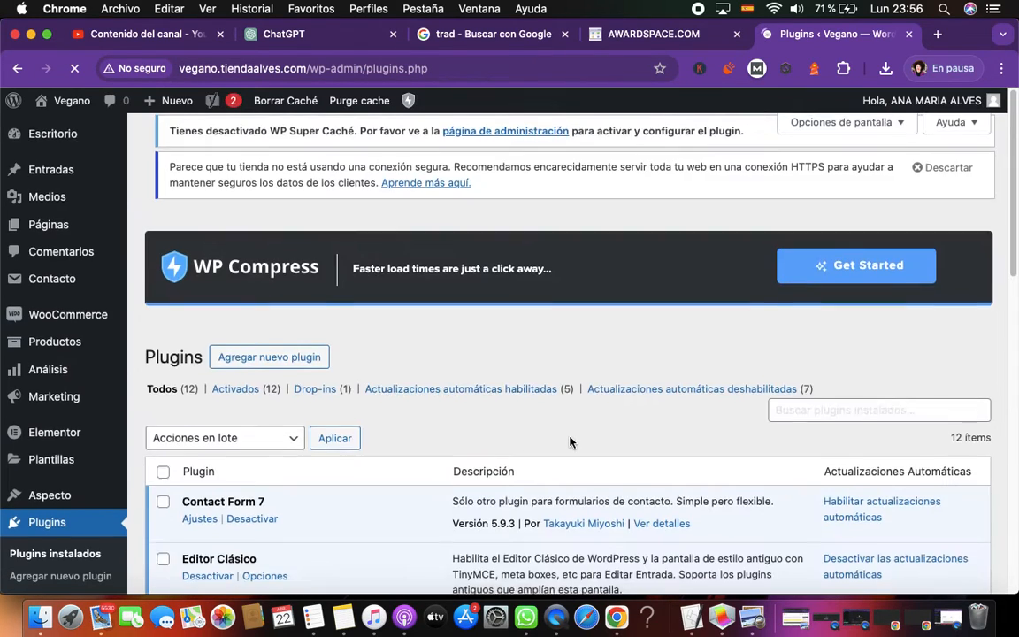
pyautogui.scroll(-5, 523, 436)
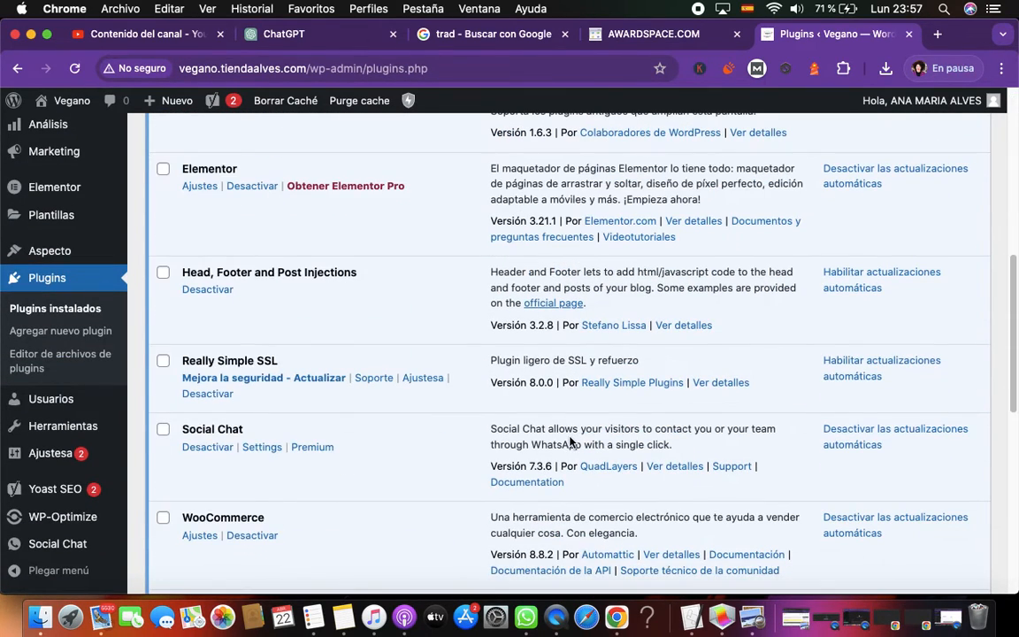
pyautogui.click(433, 385)
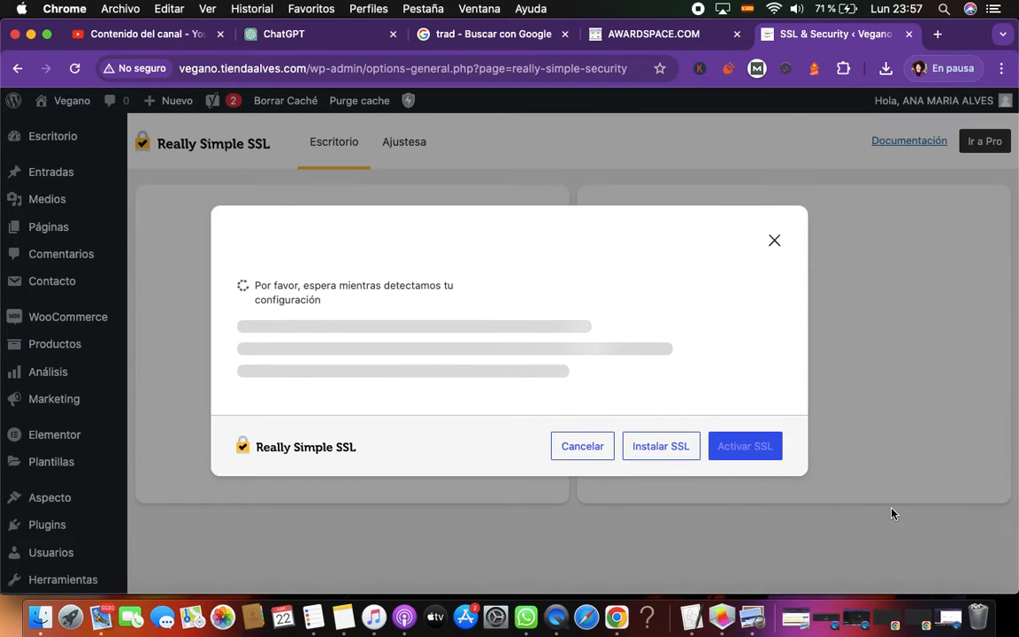
# Choose to install SSL in the Really Simple SSL setup dialog, and open the plugin's general settings
pyautogui.click(672, 455)
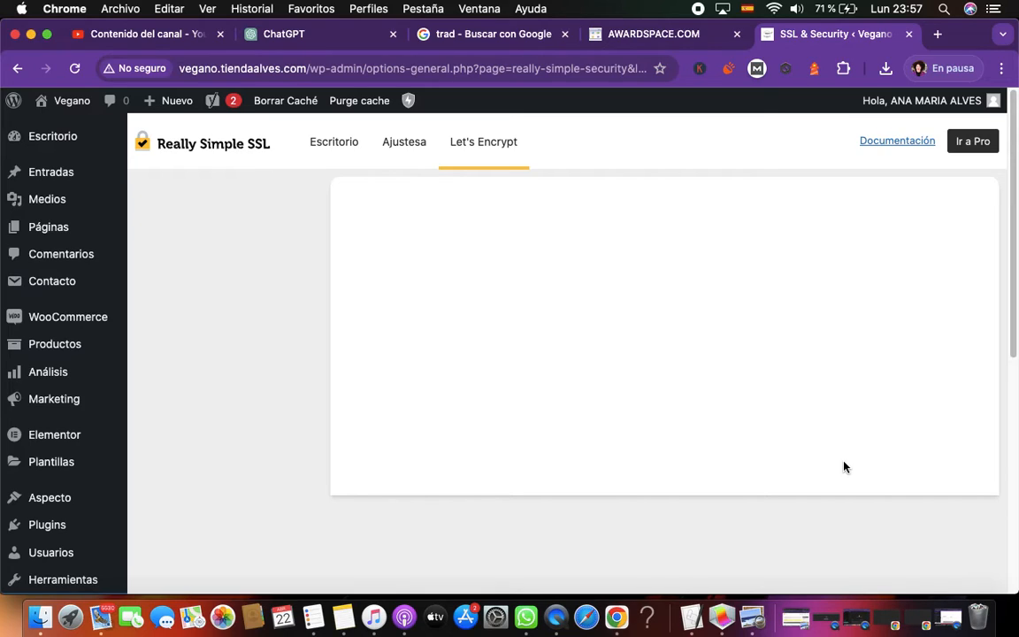
pyautogui.click(403, 144)
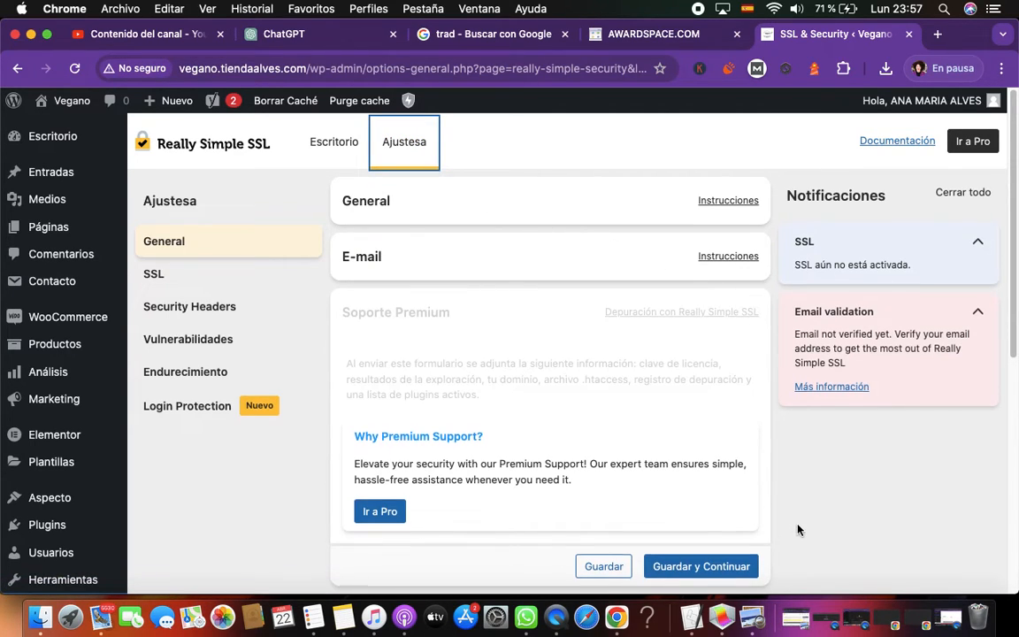
pyautogui.scroll(-3, 733, 467)
pyautogui.scroll(5, 708, 460)
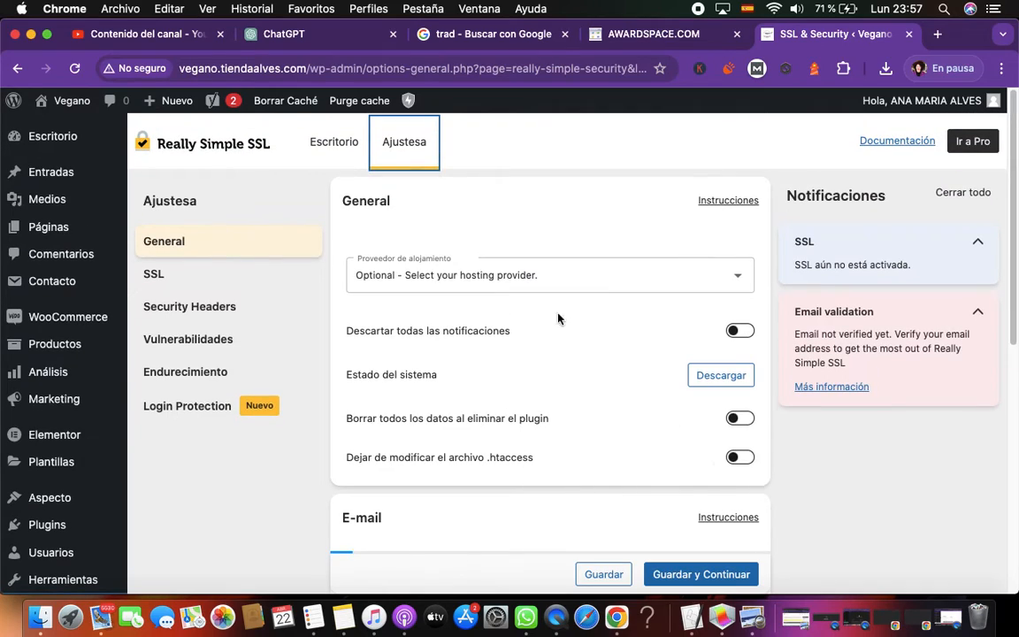
# Look through the available hosting providers in the general settings and close the list without choosing one
pyautogui.click(737, 277)
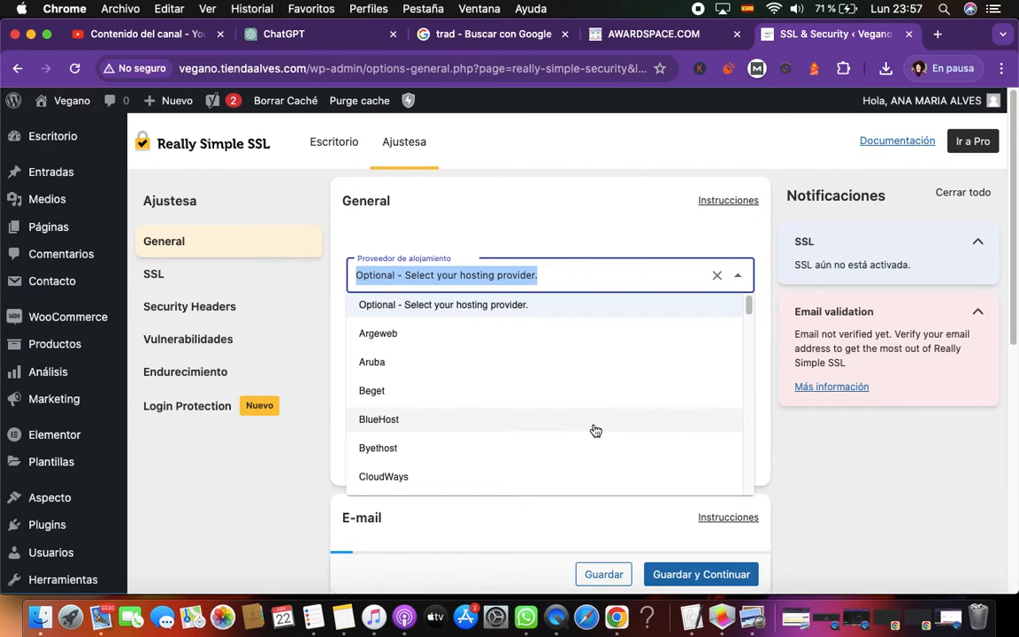
pyautogui.scroll(-5, 595, 431)
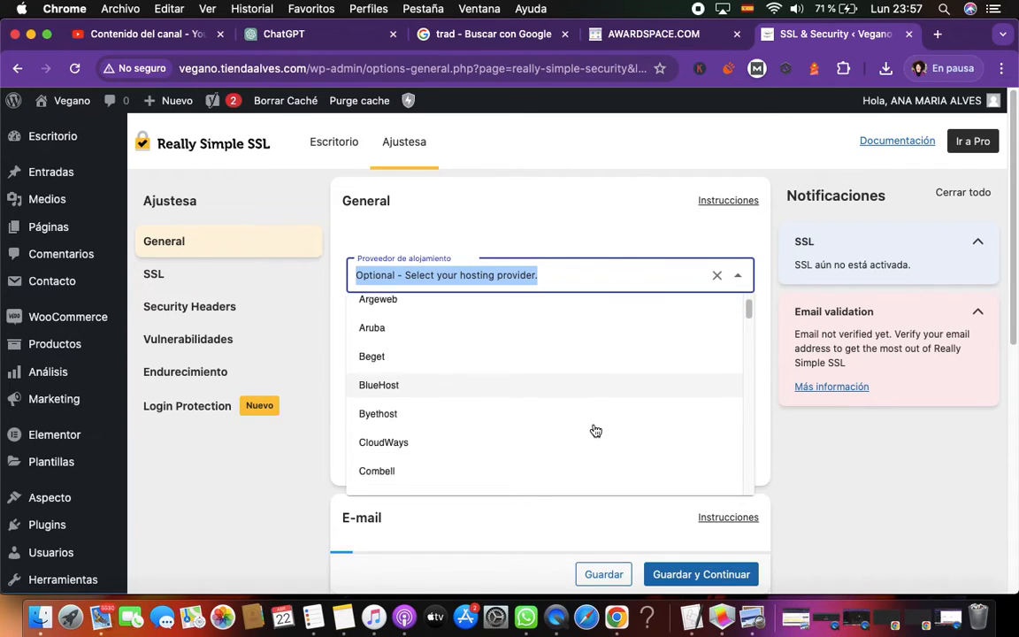
pyautogui.scroll(-5, 595, 431)
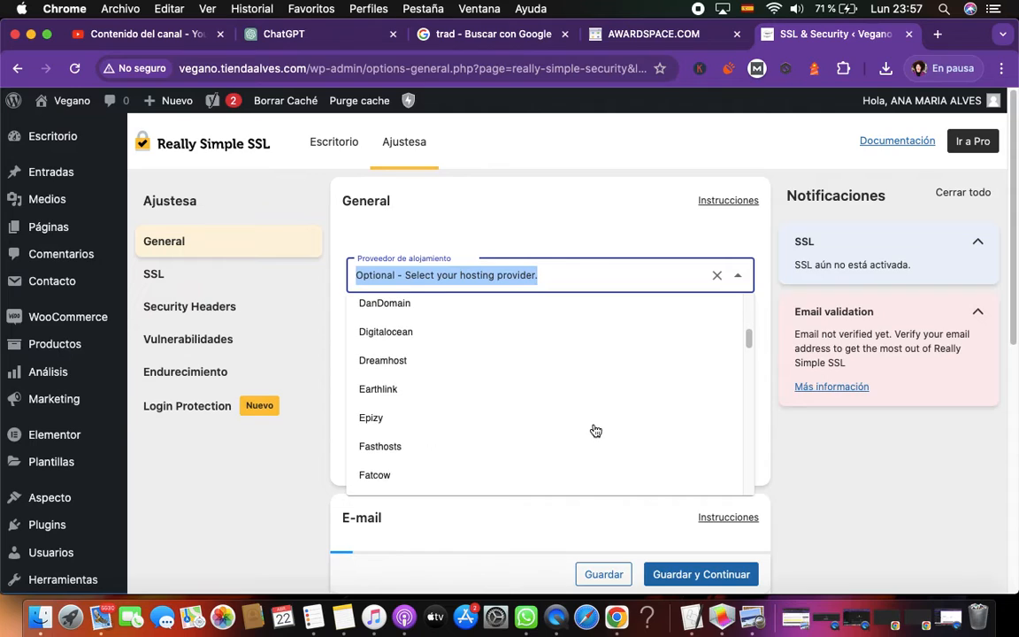
pyautogui.scroll(-3, 595, 431)
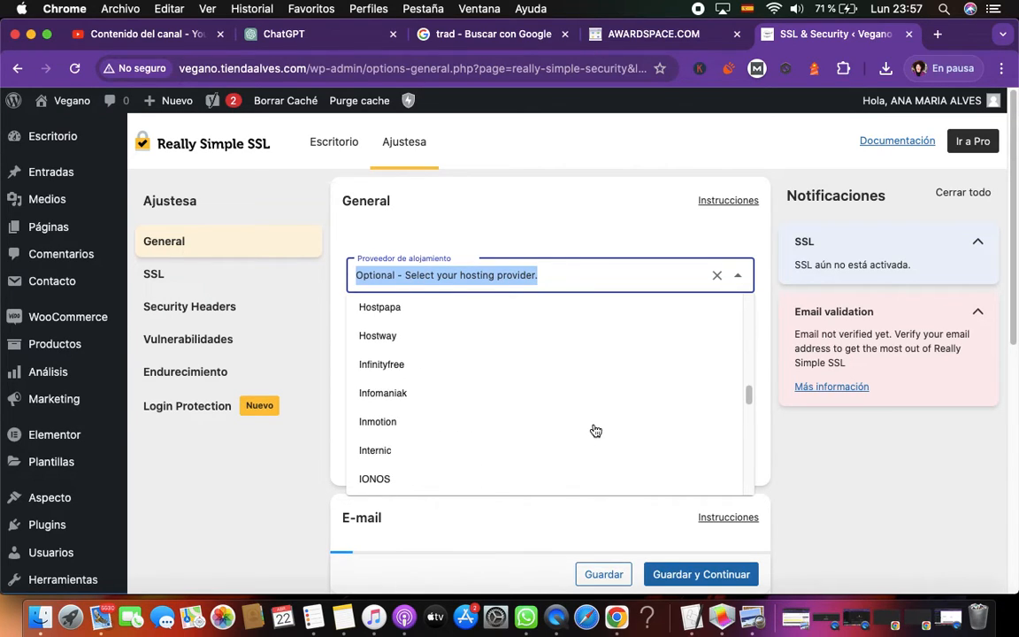
pyautogui.scroll(-3, 595, 431)
pyautogui.scroll(-8, 596, 431)
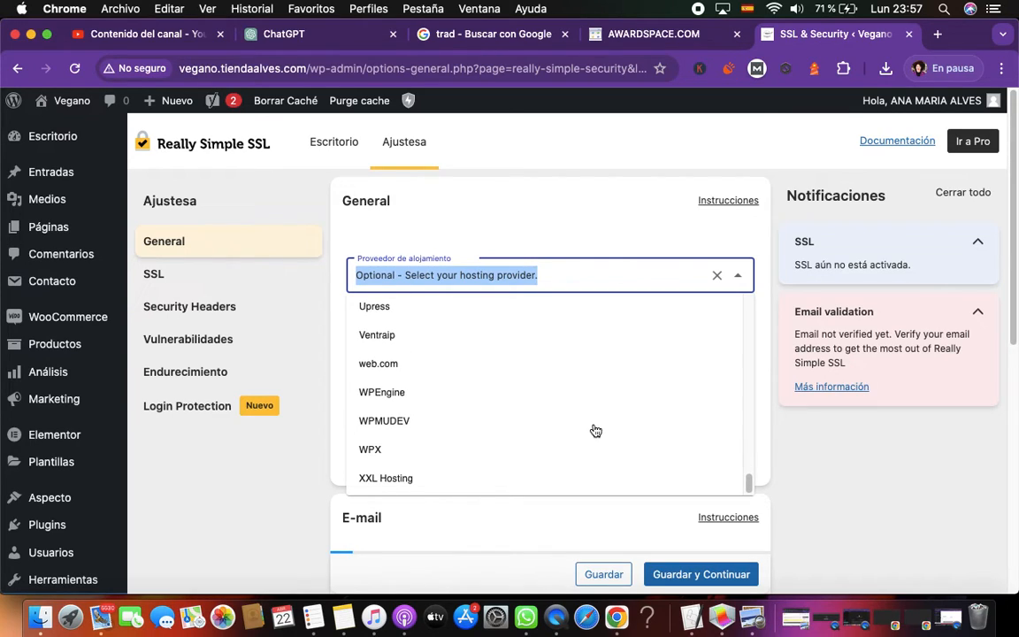
pyautogui.scroll(5, 595, 430)
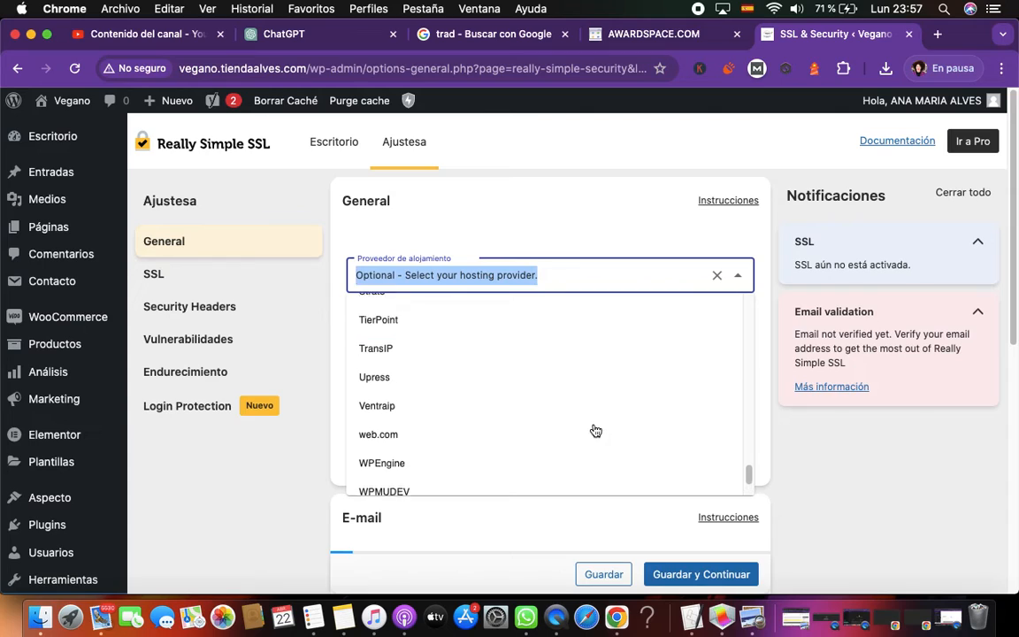
pyautogui.scroll(1, 595, 430)
pyautogui.scroll(4, 595, 431)
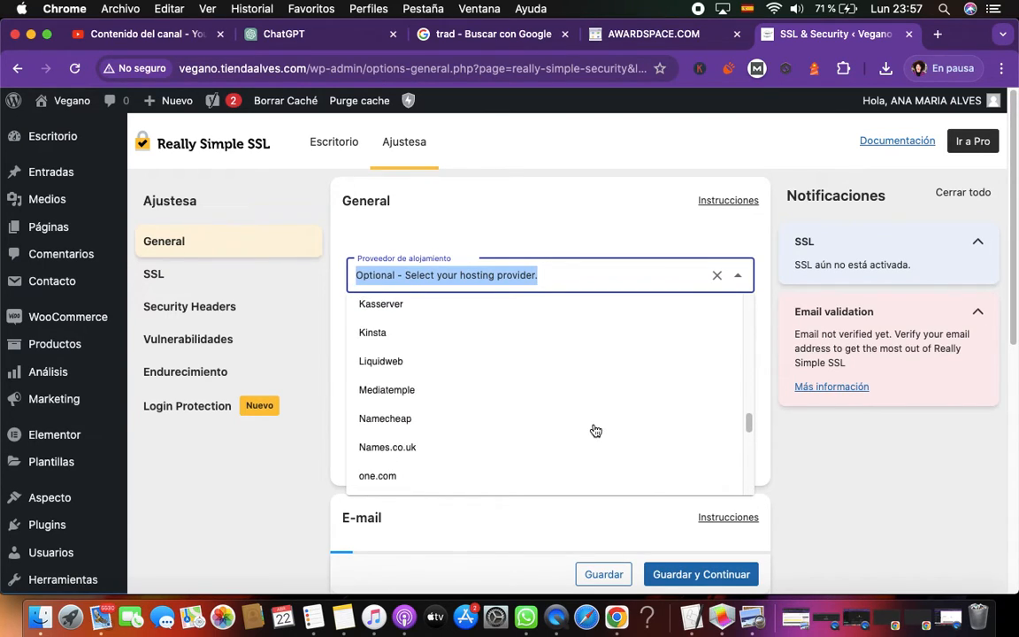
pyautogui.scroll(1, 596, 431)
pyautogui.scroll(3, 594, 430)
pyautogui.scroll(4, 596, 431)
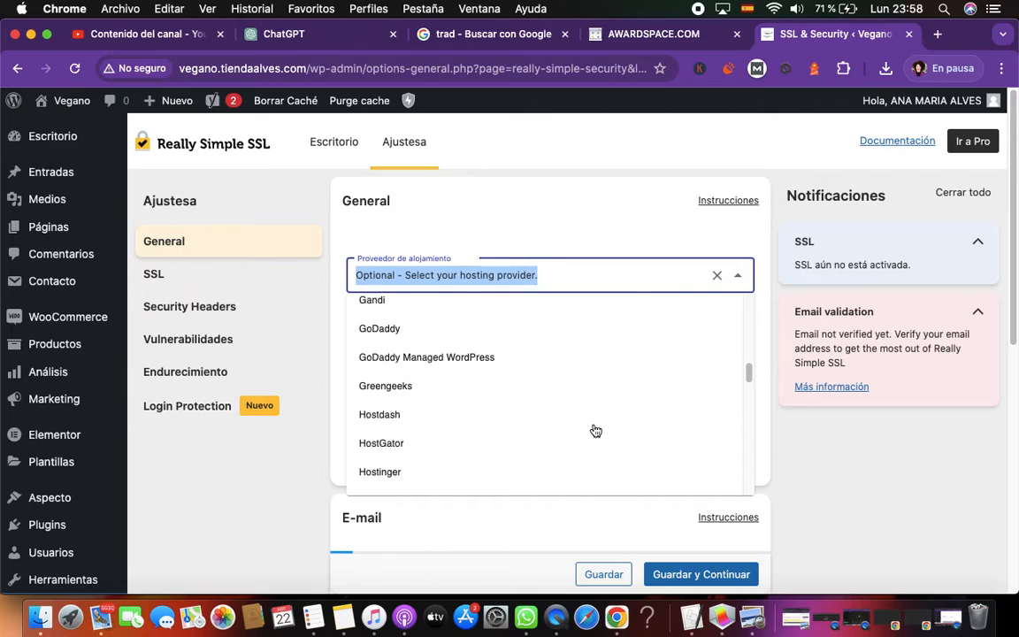
pyautogui.scroll(3, 595, 431)
pyautogui.scroll(4, 595, 431)
pyautogui.scroll(3, 595, 431)
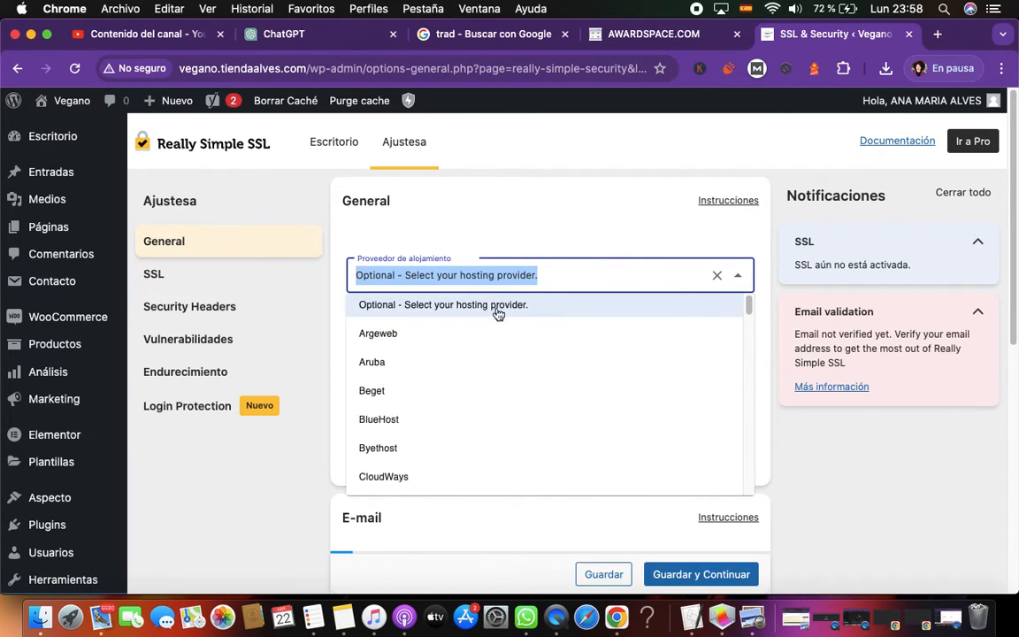
pyautogui.click(600, 282)
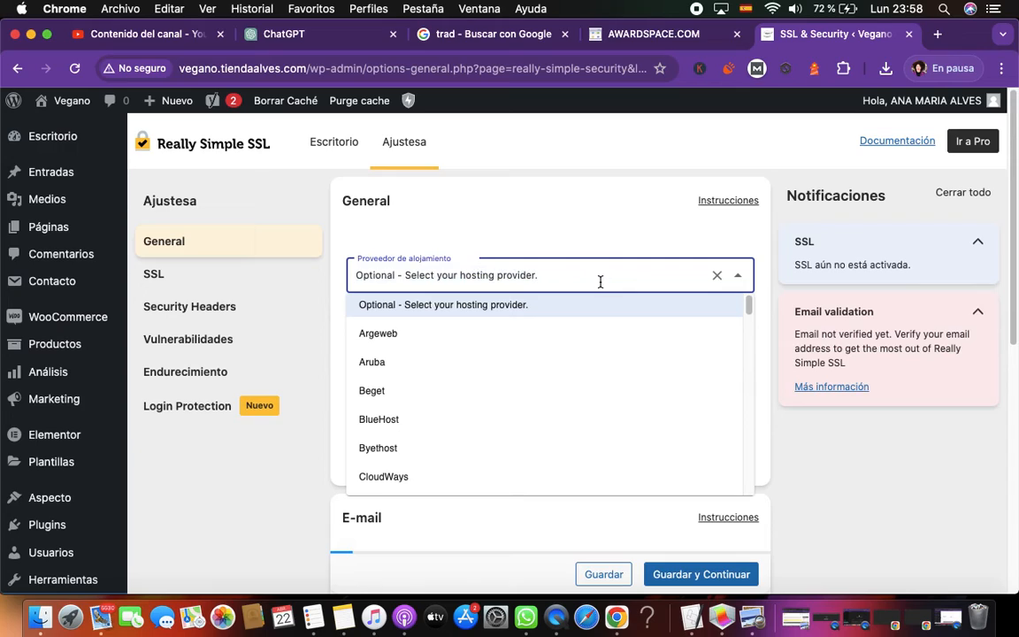
pyautogui.click(780, 453)
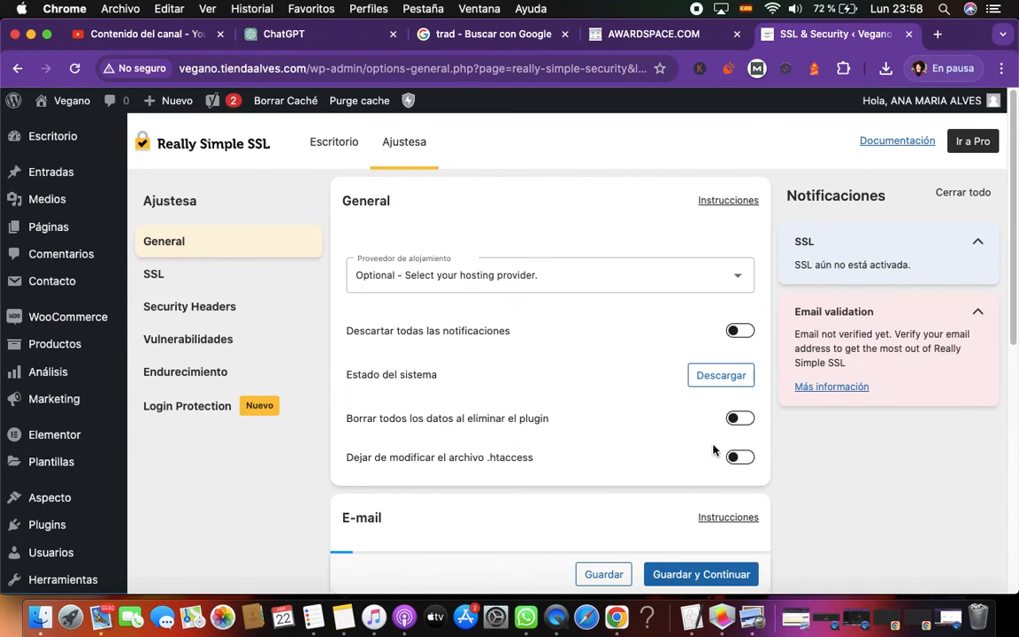
# Review the remaining general and e-mail settings, then save them and continue to the SSL section
pyautogui.scroll(-5, 871, 478)
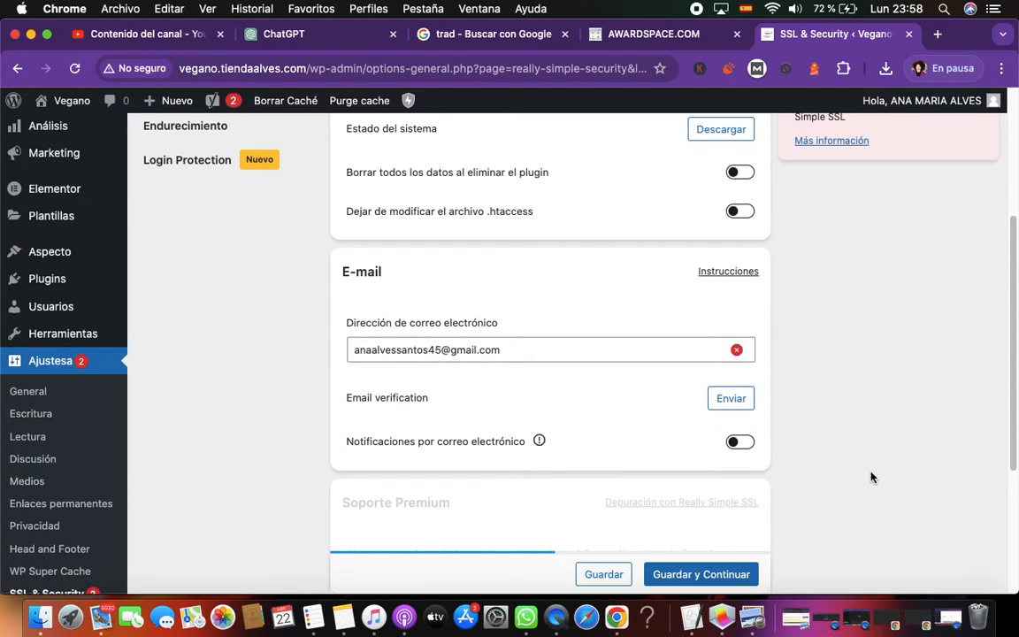
pyautogui.scroll(-3, 872, 478)
pyautogui.scroll(-3, 871, 478)
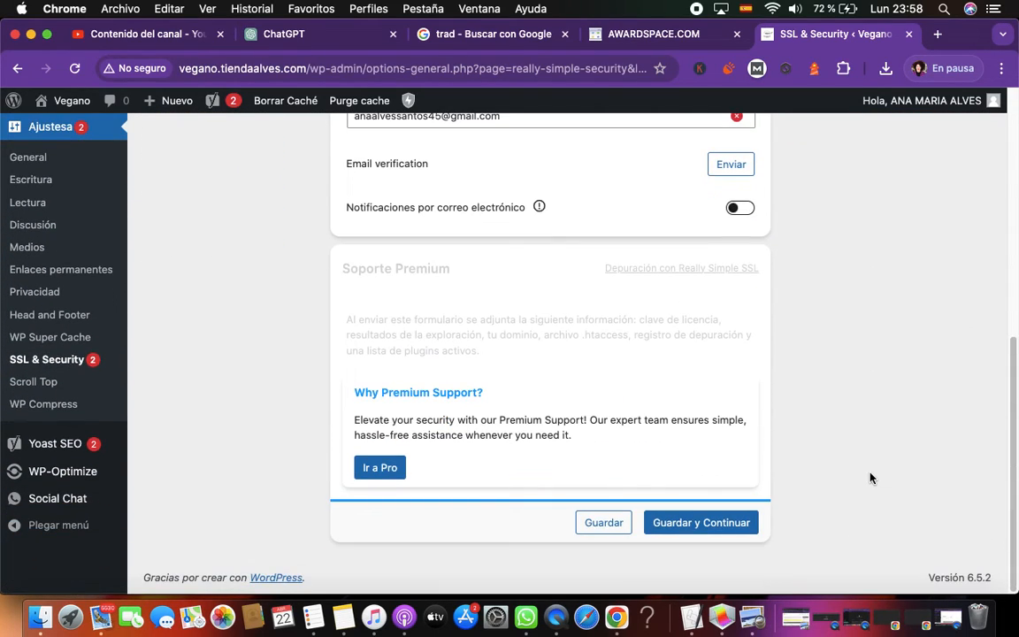
pyautogui.click(721, 531)
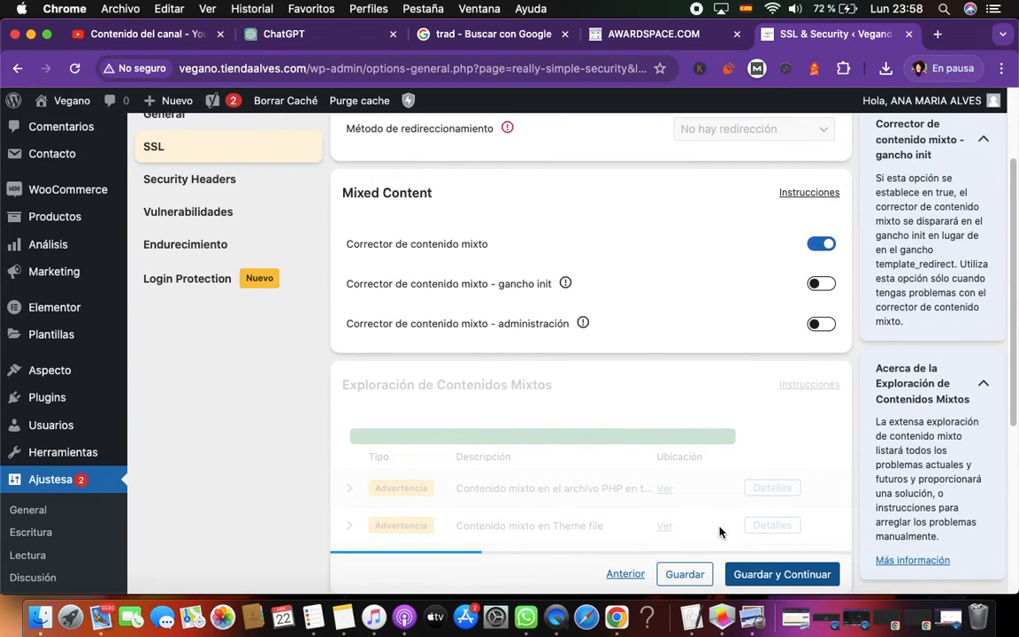
# Save the redirect and mixed content settings as they are and continue to the Security Headers section
pyautogui.scroll(-5, 720, 531)
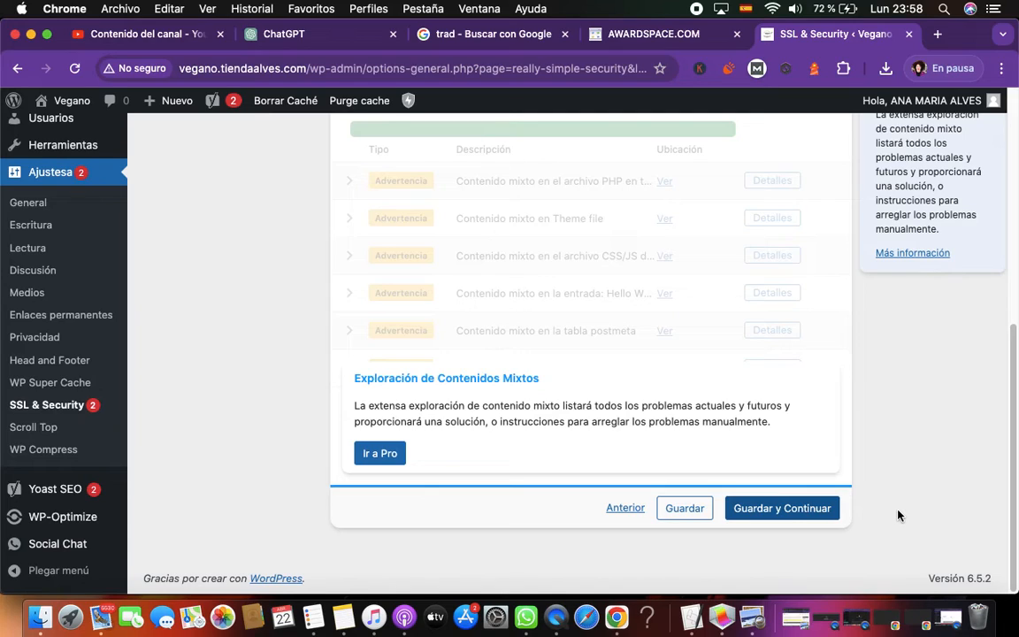
pyautogui.click(807, 515)
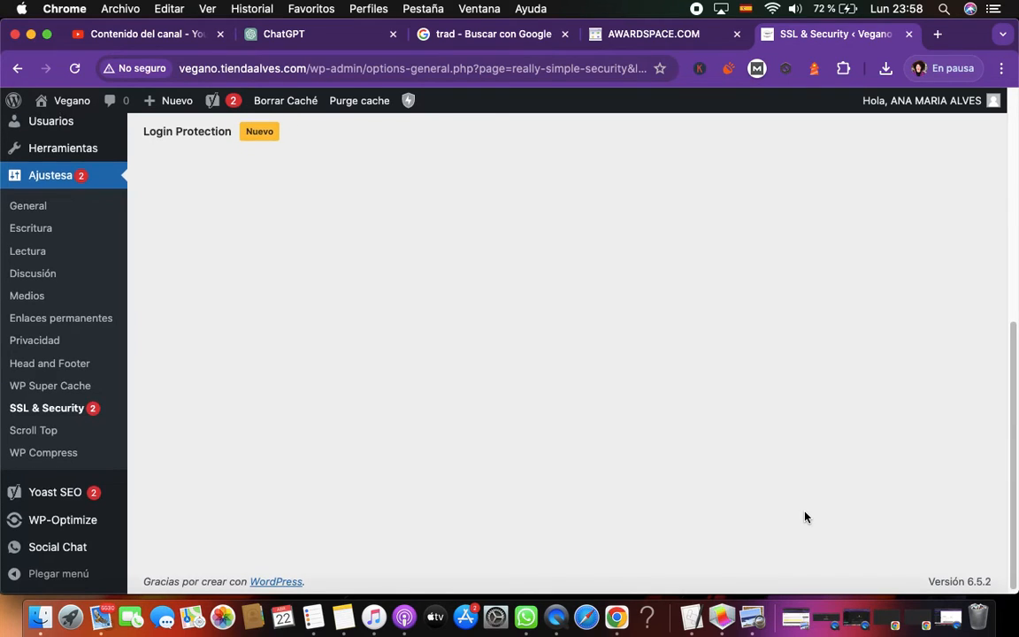
pyautogui.scroll(3, 805, 518)
pyautogui.scroll(2, 805, 518)
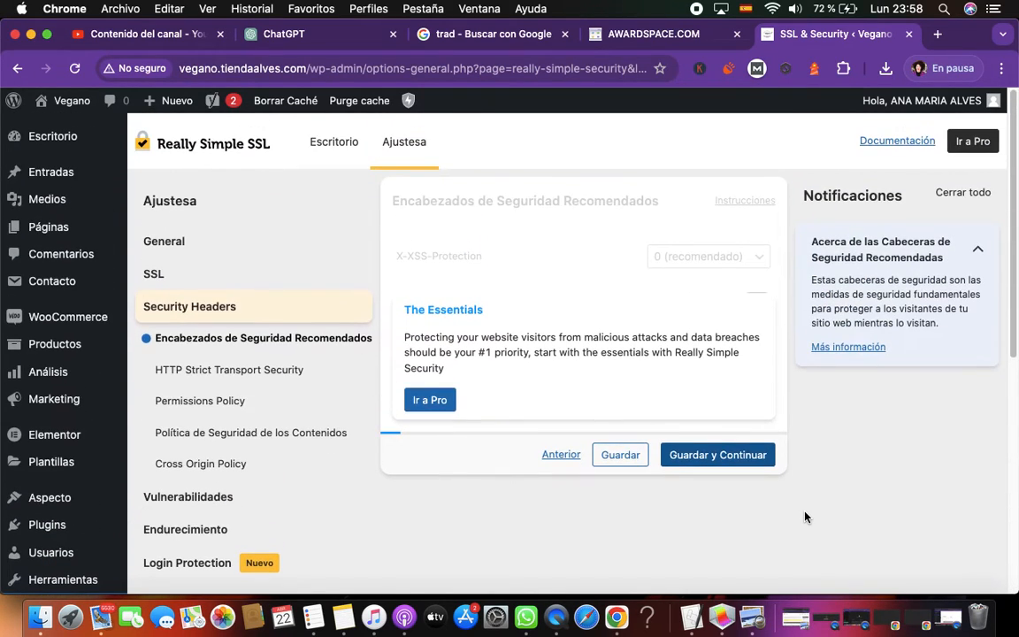
# Save every Security Headers page unchanged, from the recommended headers through Cross Origin Policy, and continue to the Vulnerabilities section
pyautogui.click(731, 460)
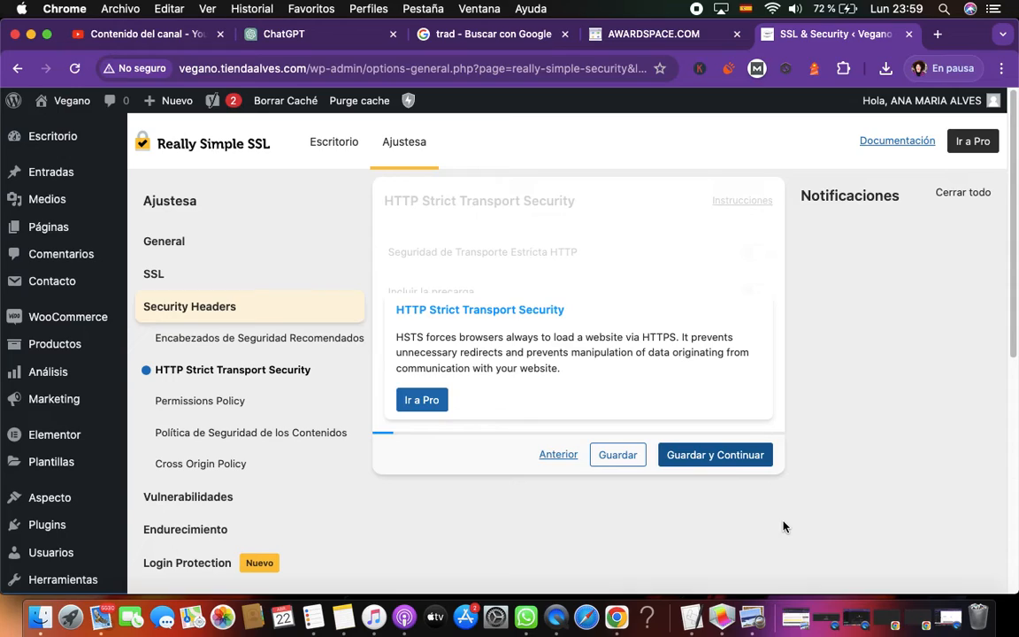
pyautogui.click(738, 458)
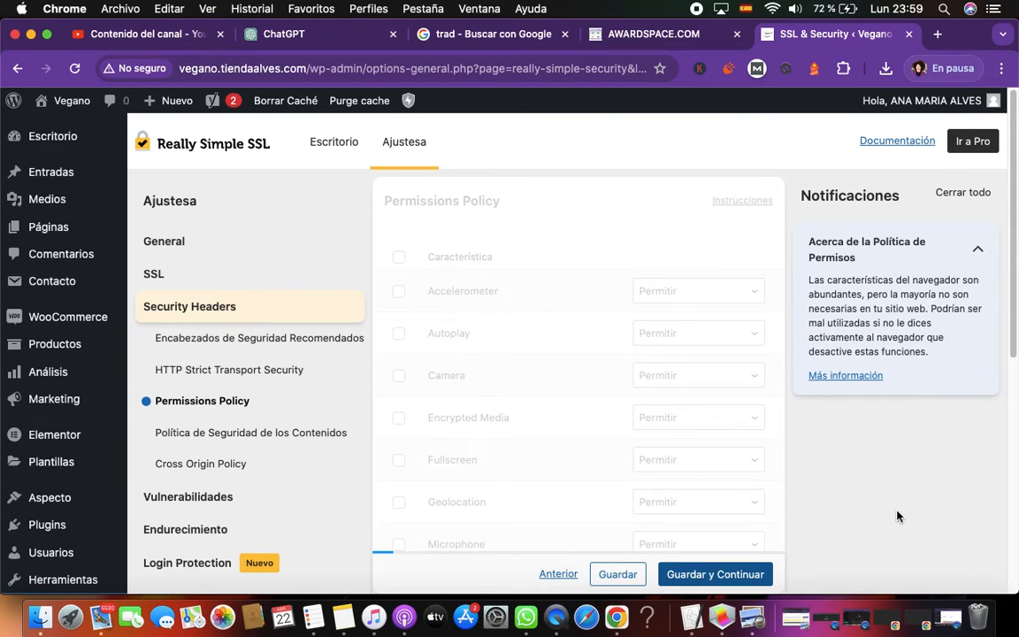
pyautogui.scroll(-5, 897, 516)
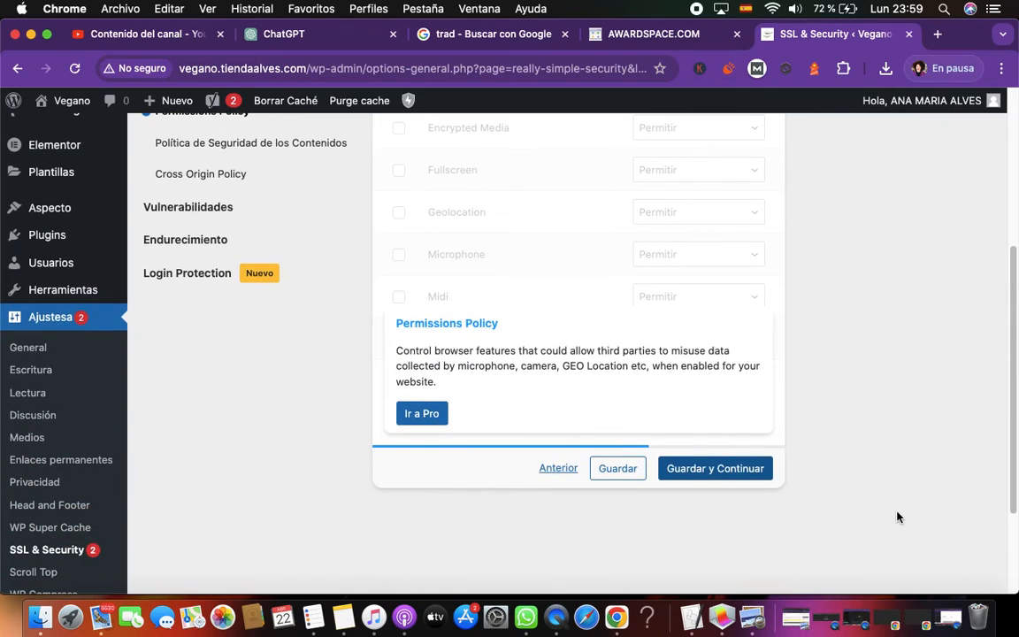
pyautogui.scroll(-2, 897, 516)
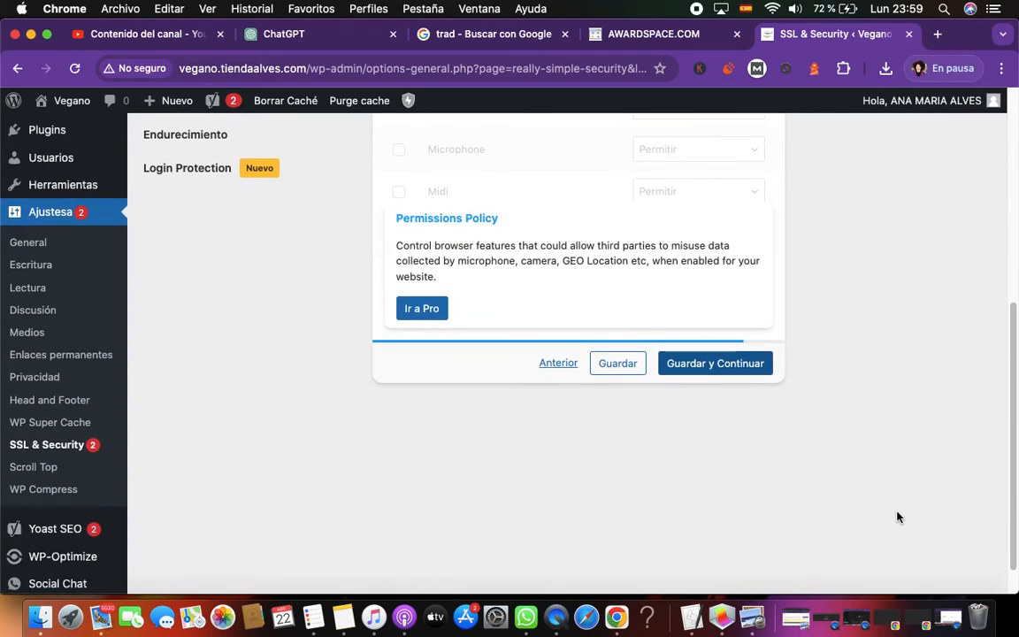
pyautogui.click(746, 363)
pyautogui.click(821, 563)
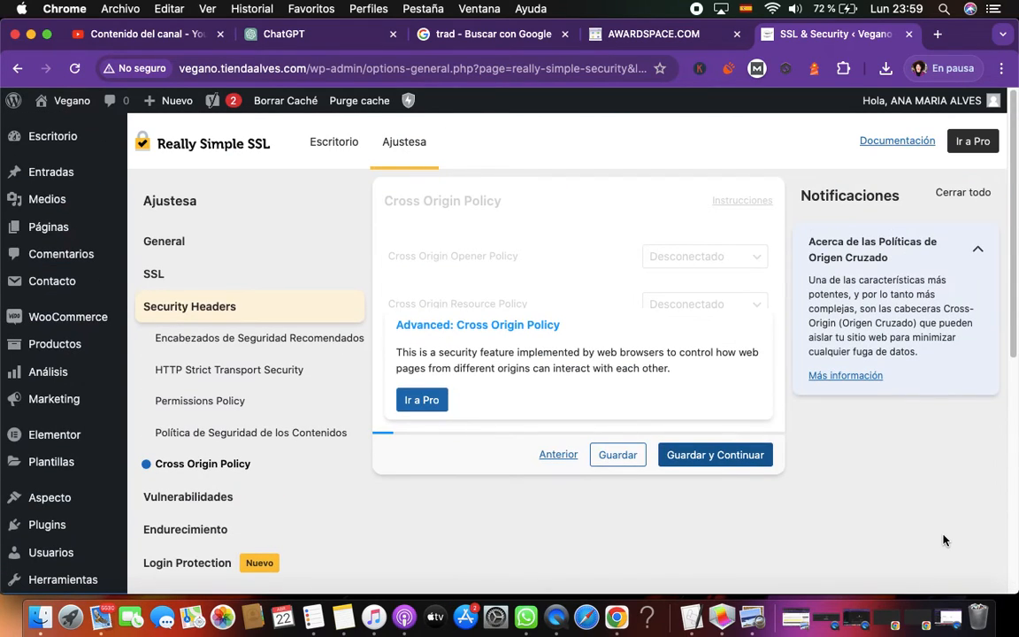
pyautogui.click(731, 455)
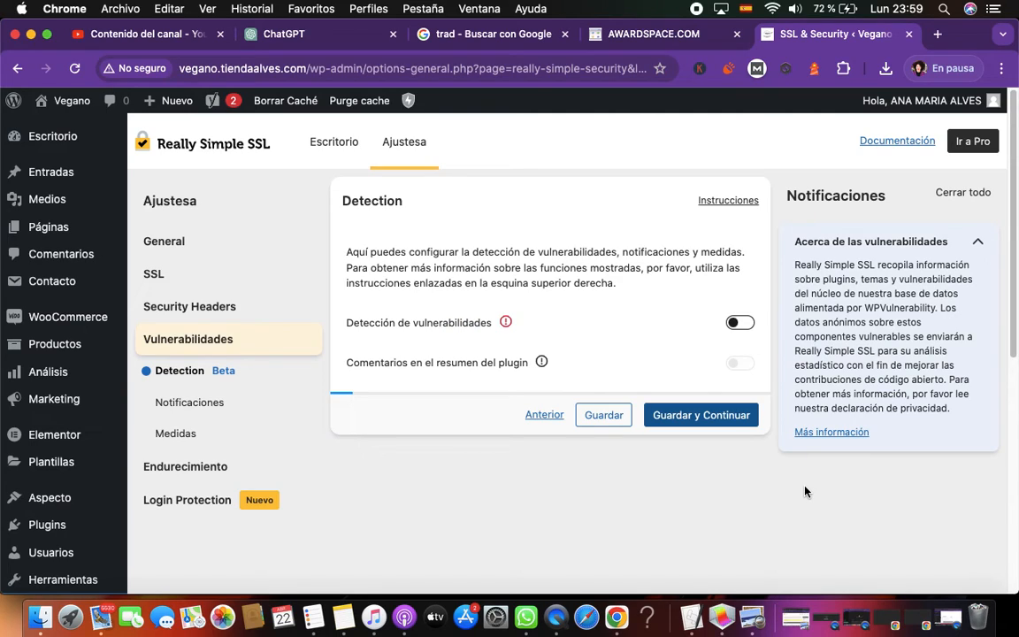
# Save the vulnerability detection, notification and measures settings as they are and continue to the hardening (Endurecimiento) section
pyautogui.click(718, 418)
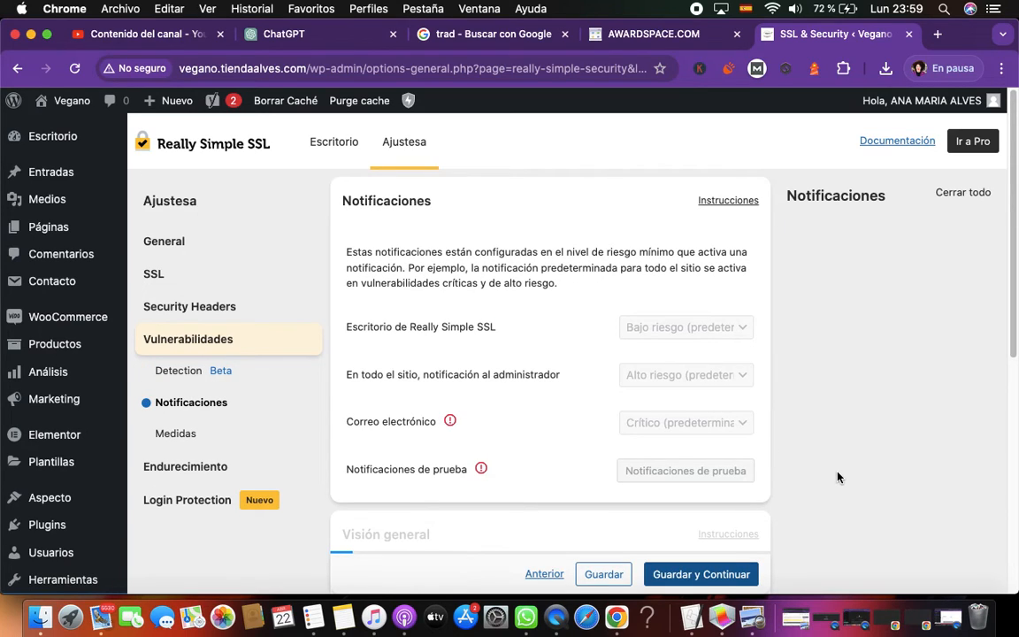
pyautogui.scroll(-4, 837, 478)
pyautogui.click(726, 575)
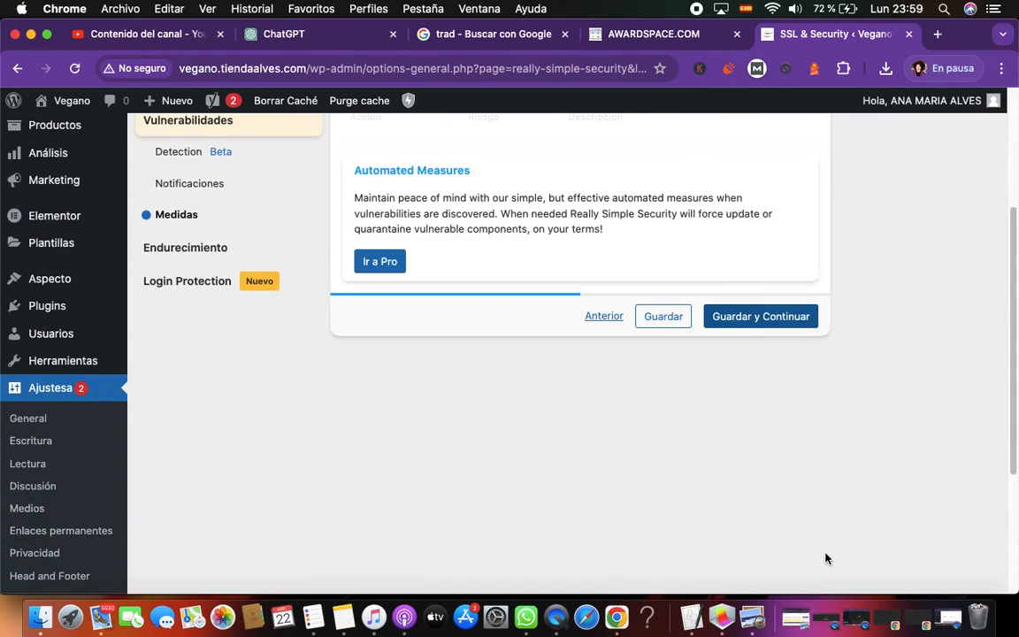
pyautogui.click(755, 536)
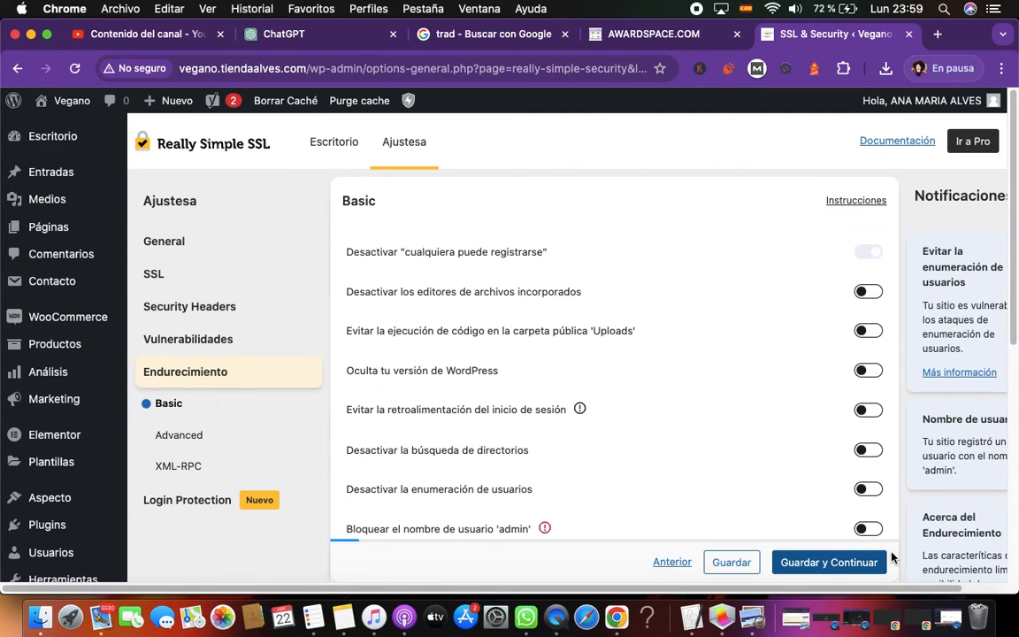
# Save the basic, advanced and XML-RPC hardening settings unchanged and continue to the Login Protection section
pyautogui.click(844, 564)
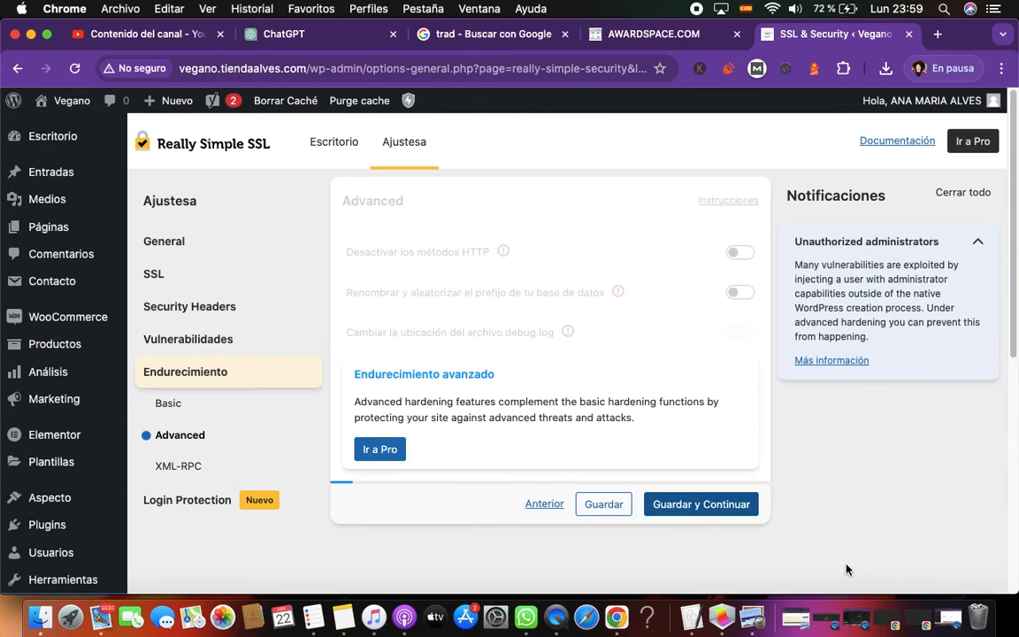
pyautogui.click(705, 504)
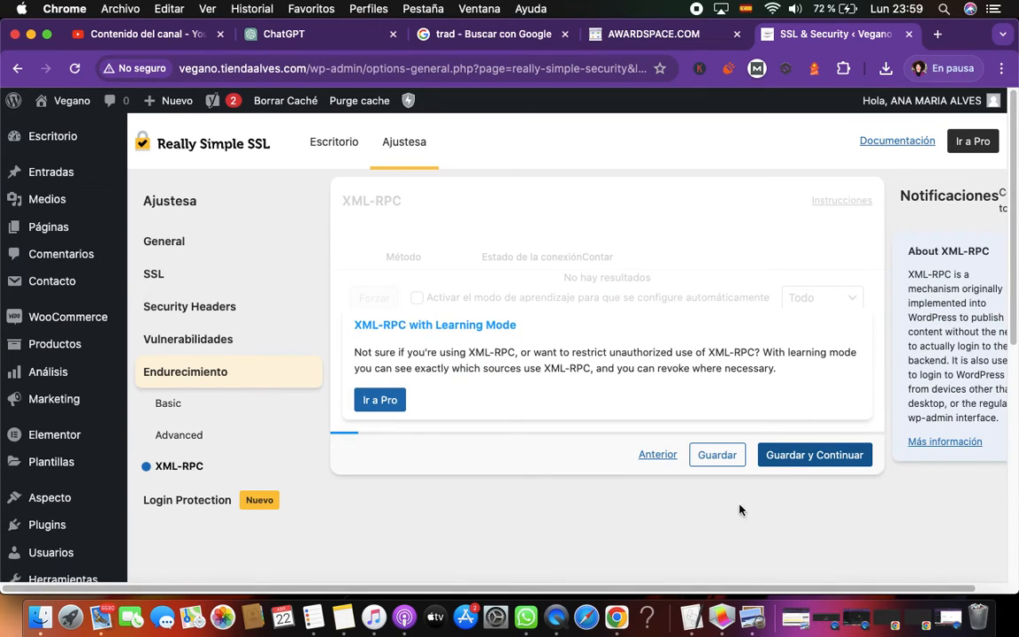
pyautogui.click(823, 458)
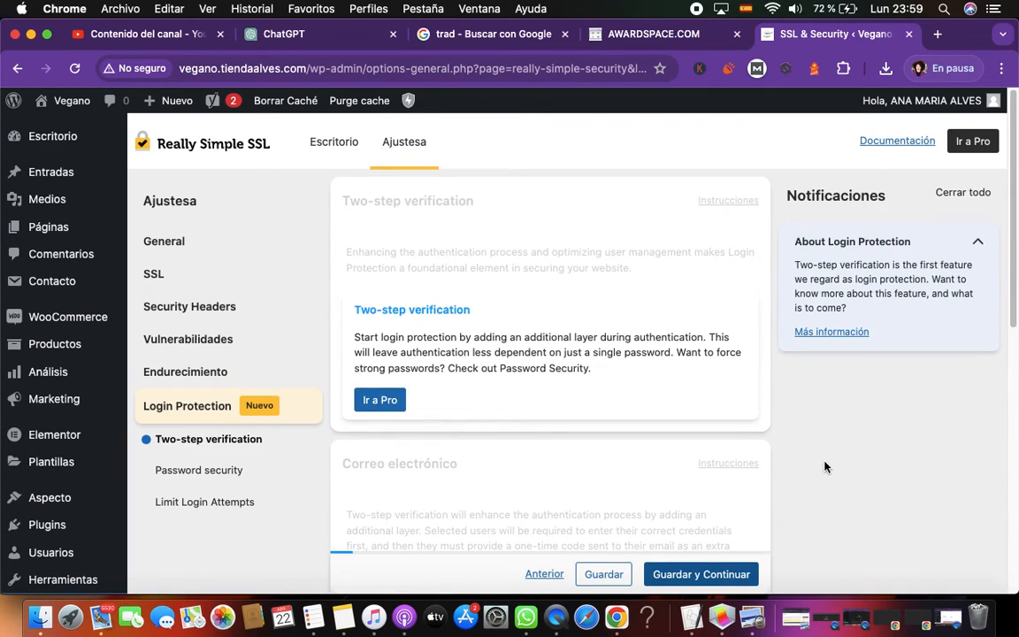
# Review the two-step verification, password security and Limit Login Attempts pages and save them with their existing settings
pyautogui.scroll(-5, 828, 500)
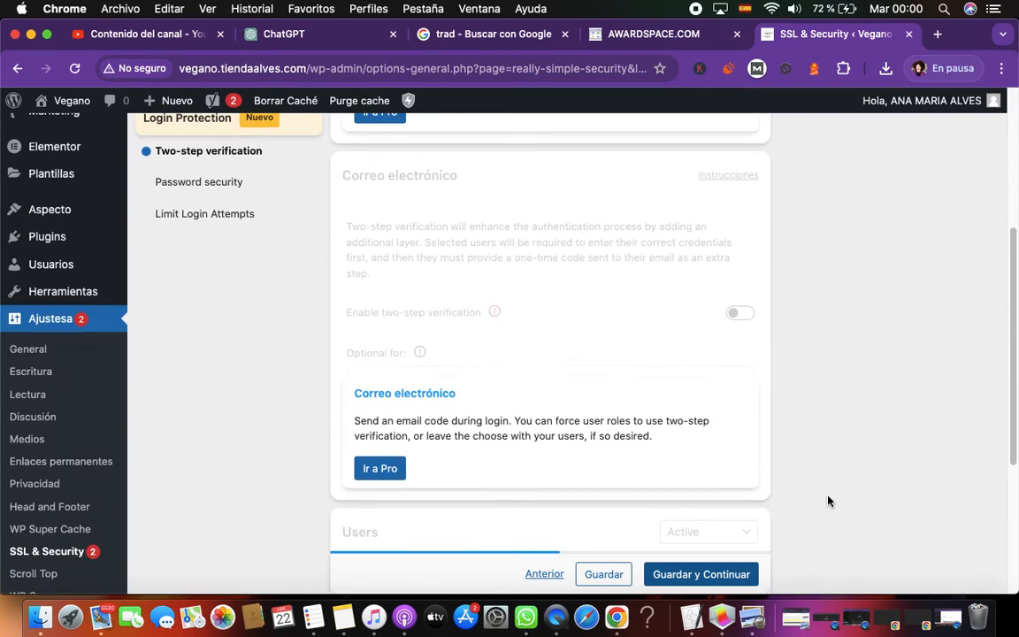
pyautogui.click(701, 575)
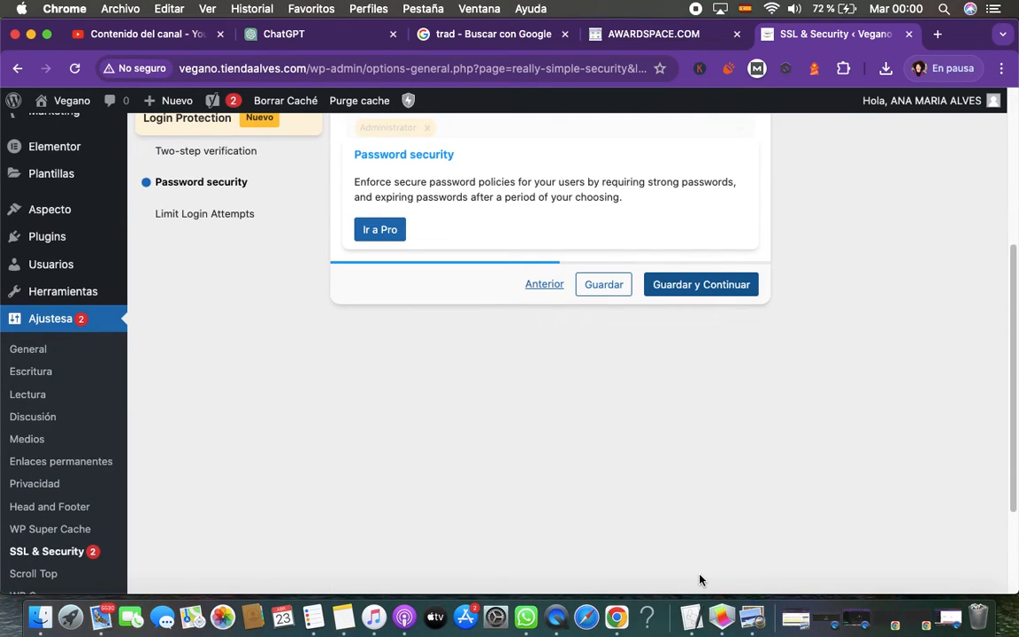
pyautogui.click(722, 288)
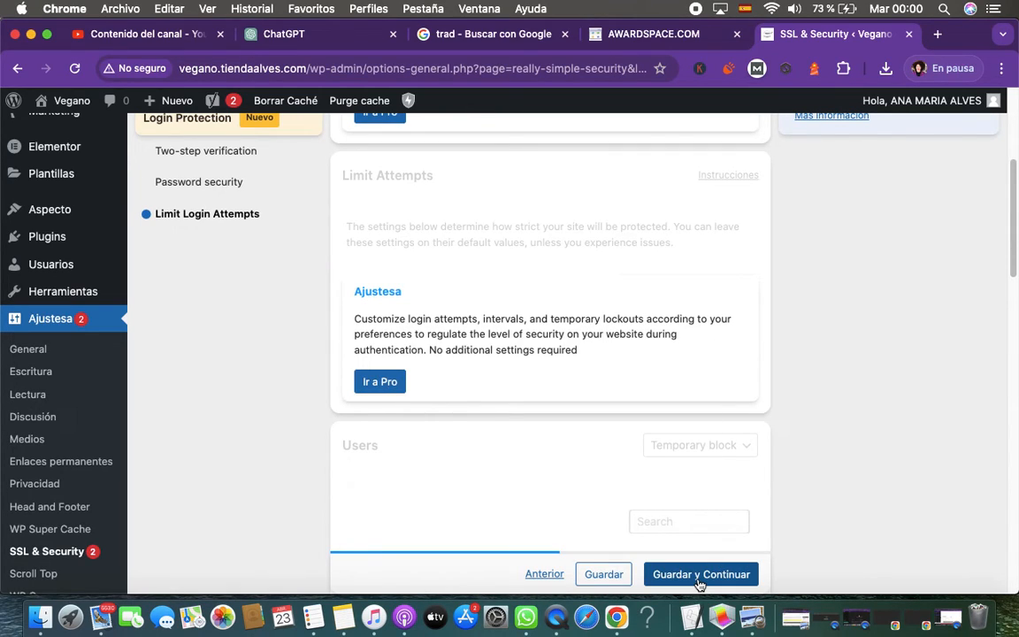
pyautogui.scroll(5, 834, 558)
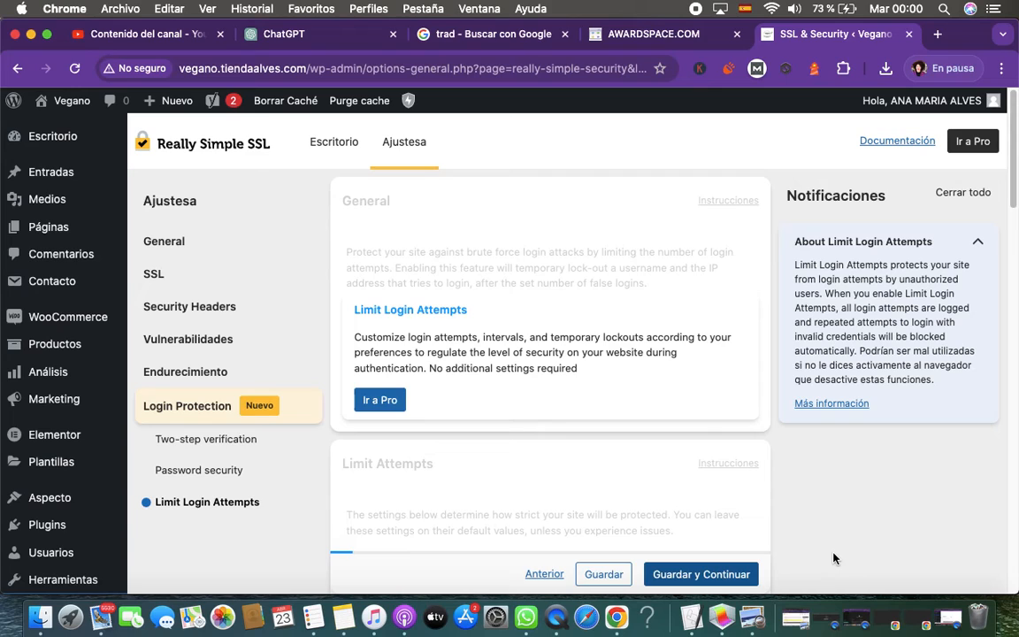
pyautogui.scroll(-8, 834, 558)
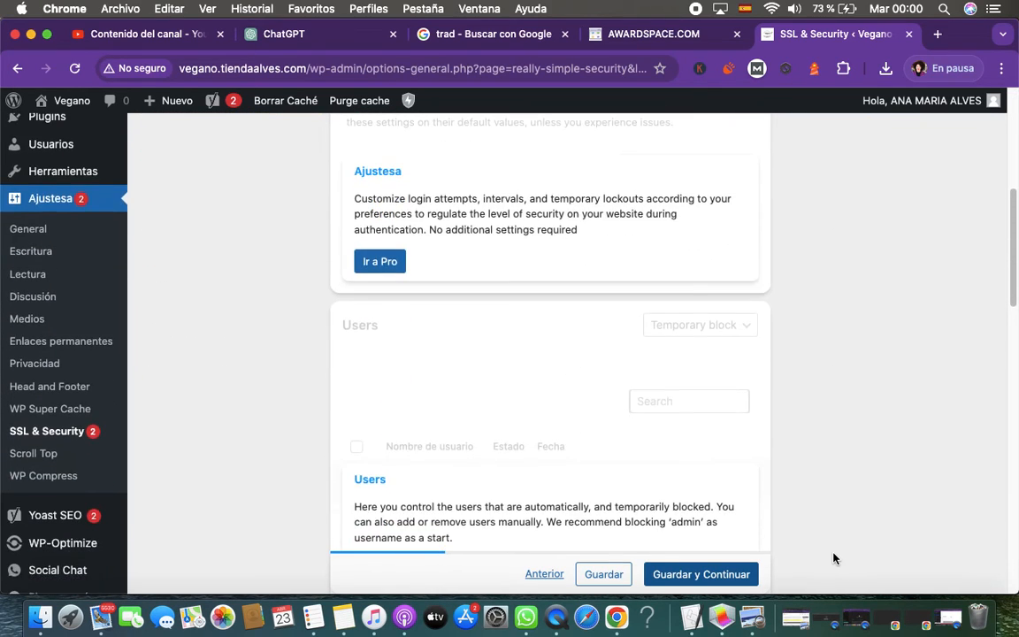
pyautogui.scroll(-10, 833, 558)
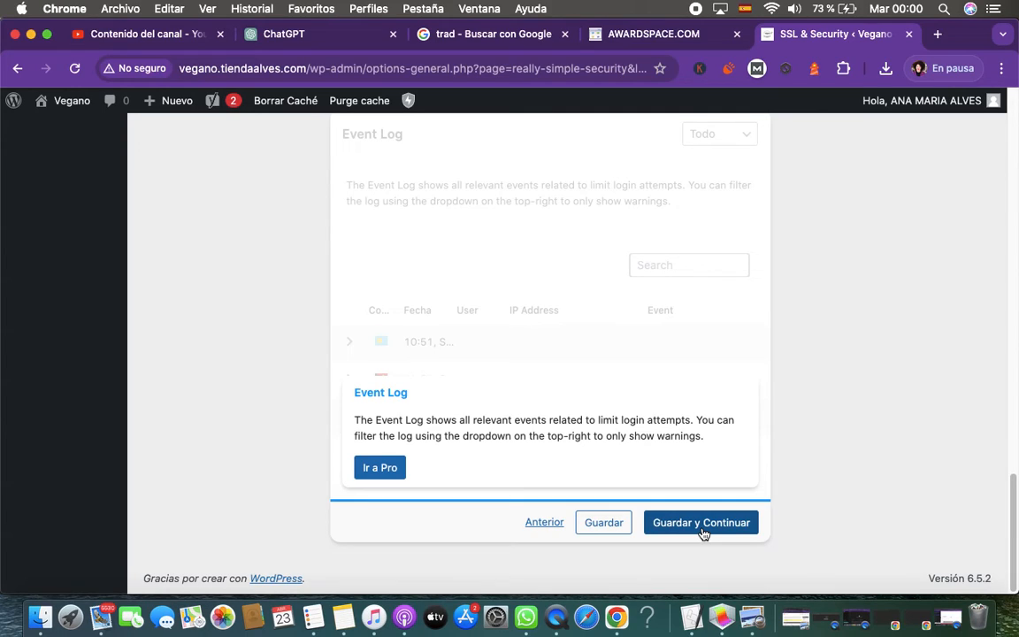
pyautogui.click(616, 527)
# Activate SSL from the Really Simple SSL dashboard and enable the preselected features, including Mixed Content Fixer and Vulnerability Detection
pyautogui.scroll(10, 814, 490)
pyautogui.scroll(5, 815, 491)
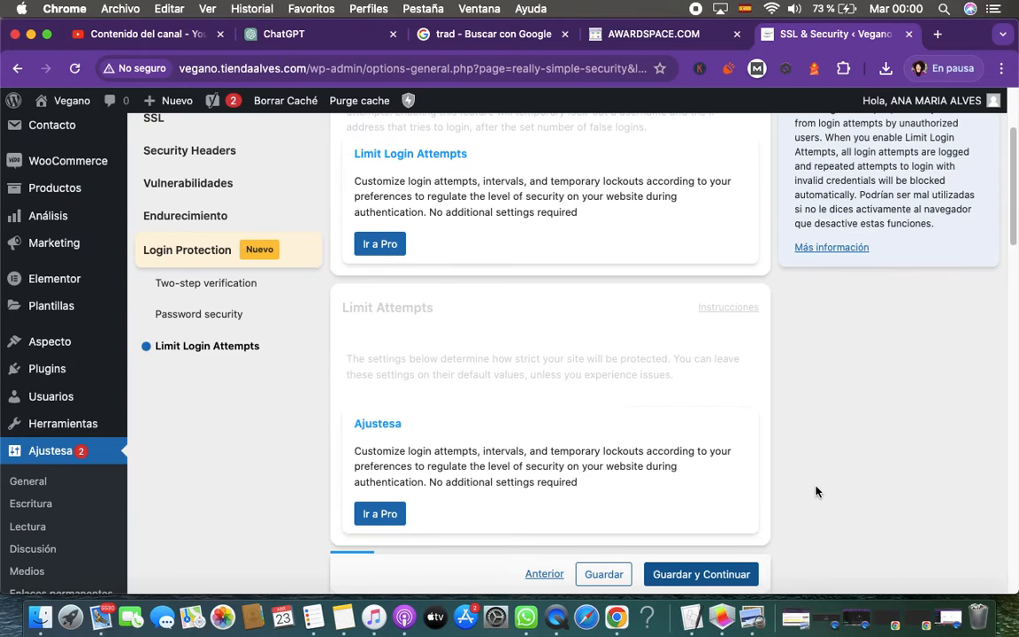
pyautogui.scroll(3, 815, 491)
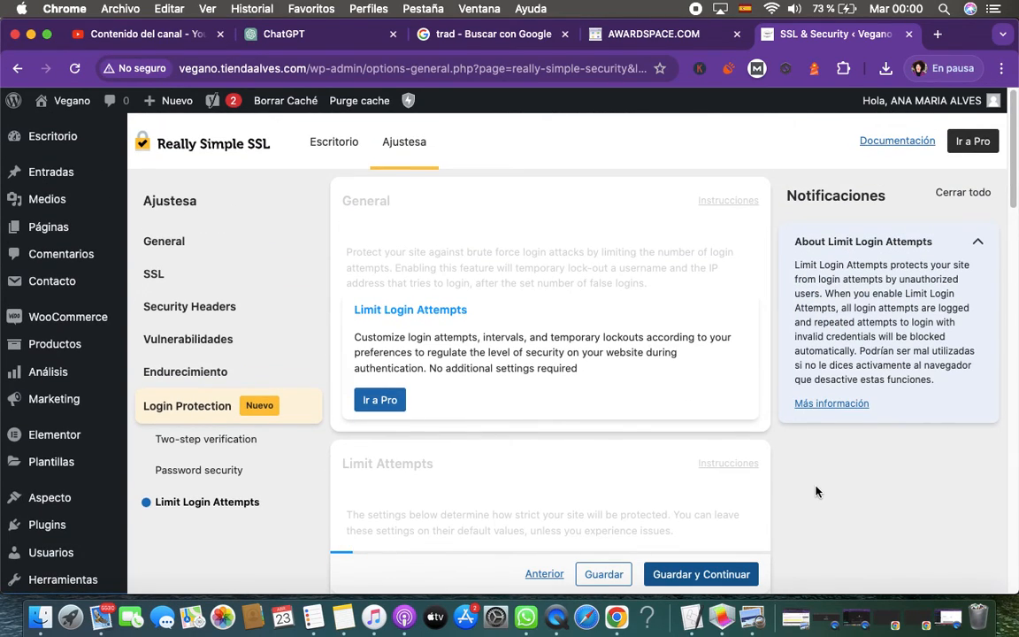
pyautogui.click(329, 148)
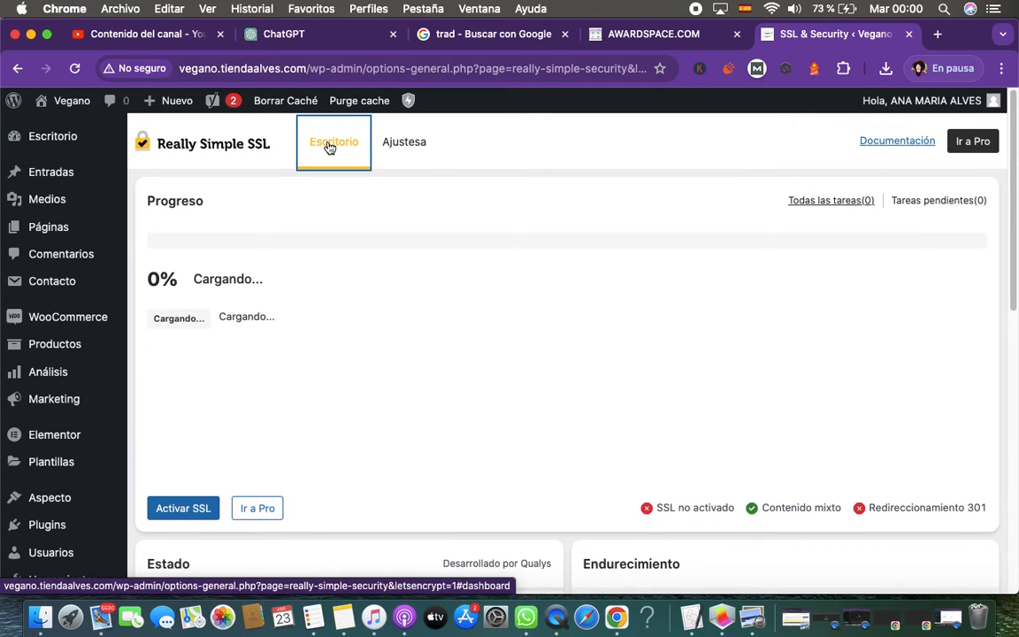
pyautogui.click(179, 509)
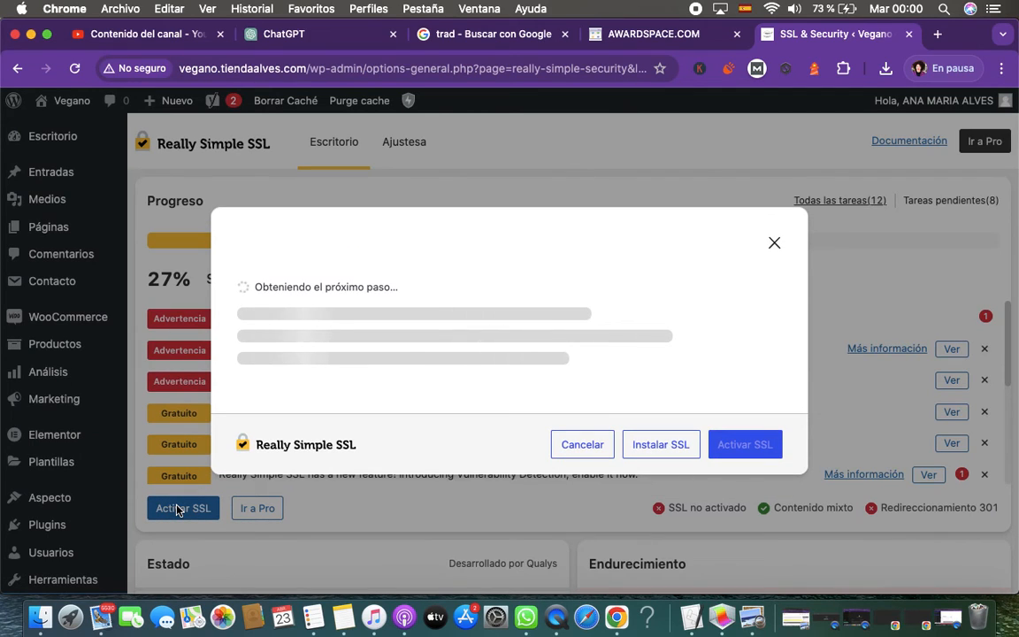
pyautogui.click(745, 457)
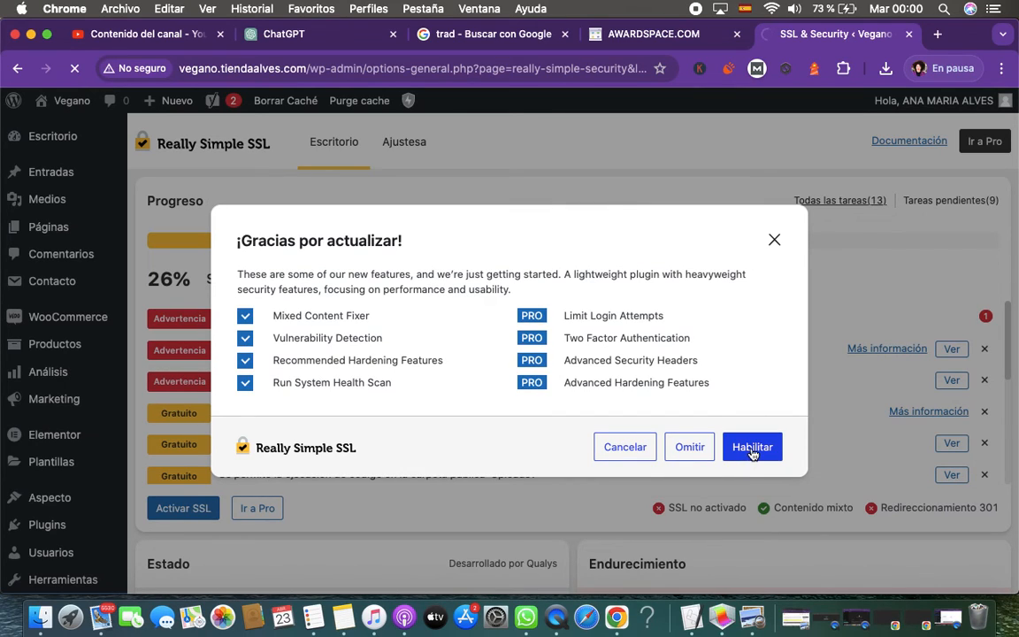
pyautogui.click(752, 449)
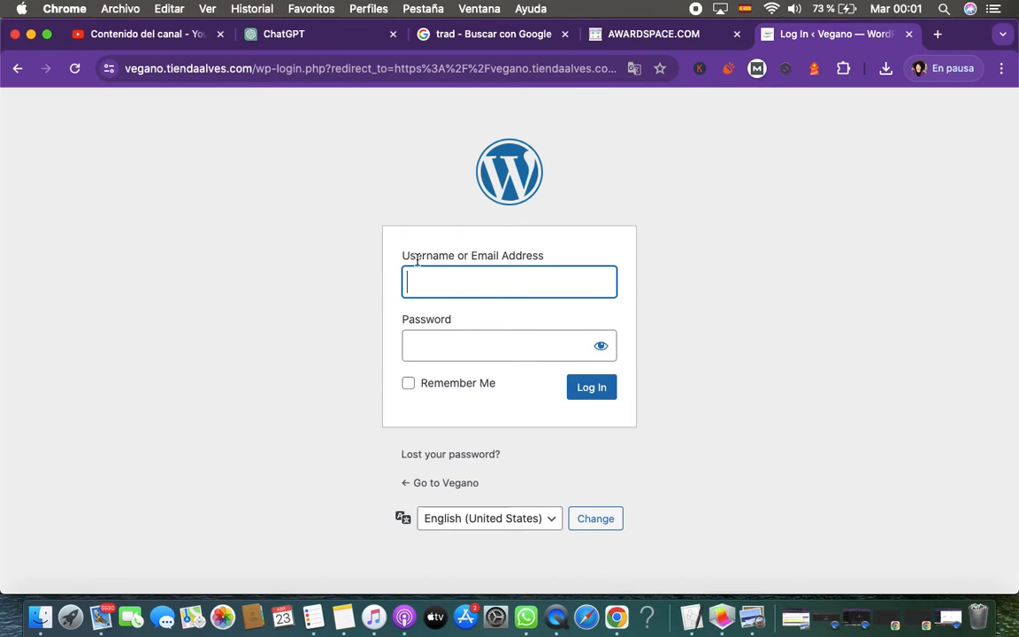
# Inspect the connection security details and the full address of the WordPress login page
pyautogui.click(109, 70)
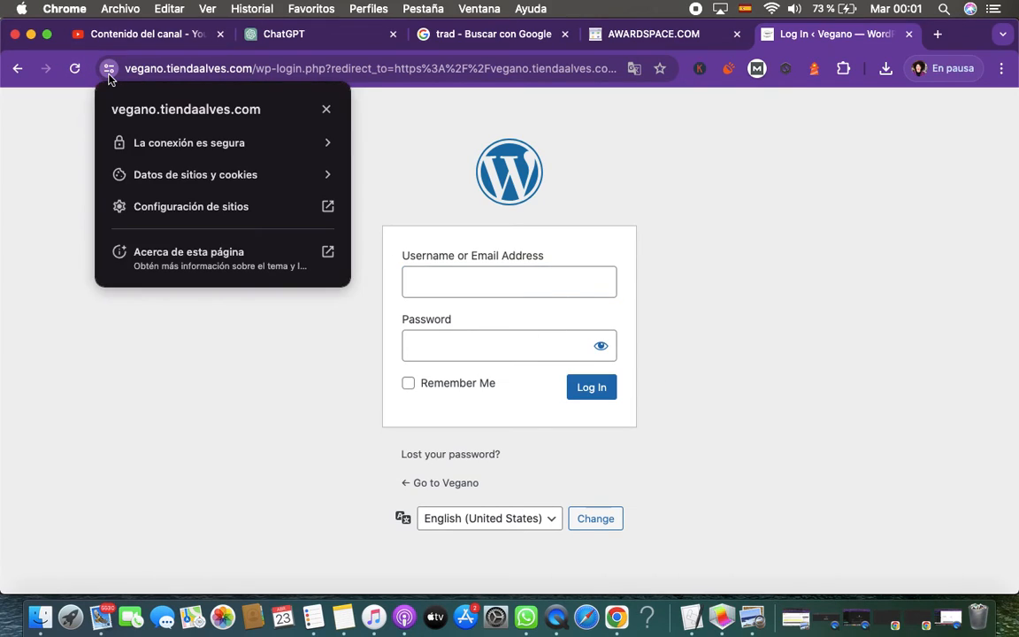
pyautogui.click(216, 143)
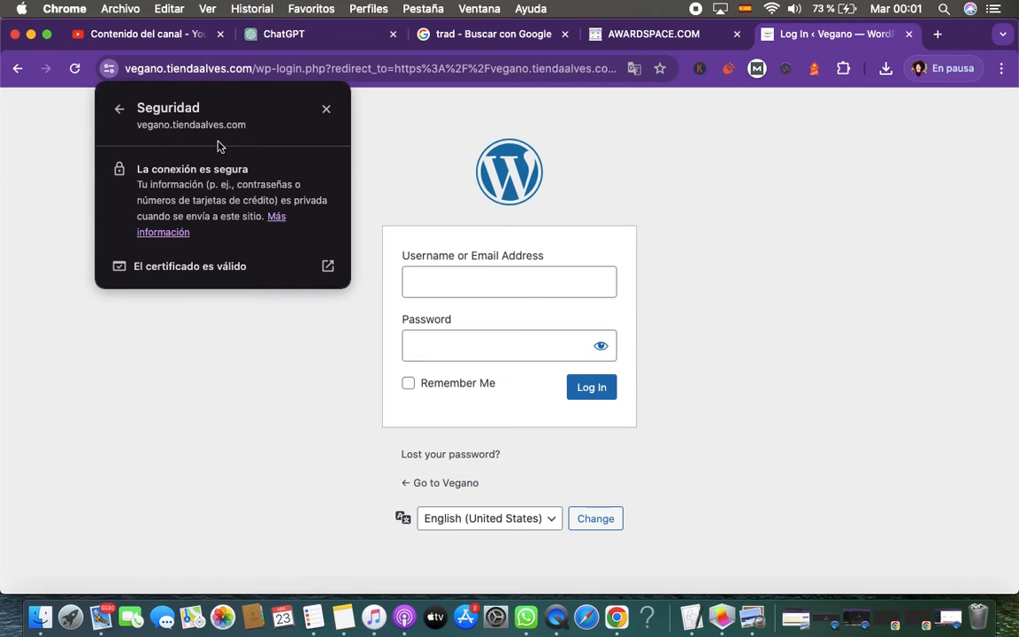
pyautogui.moveTo(139, 175); pyautogui.dragTo(239, 166)
pyautogui.click(361, 75)
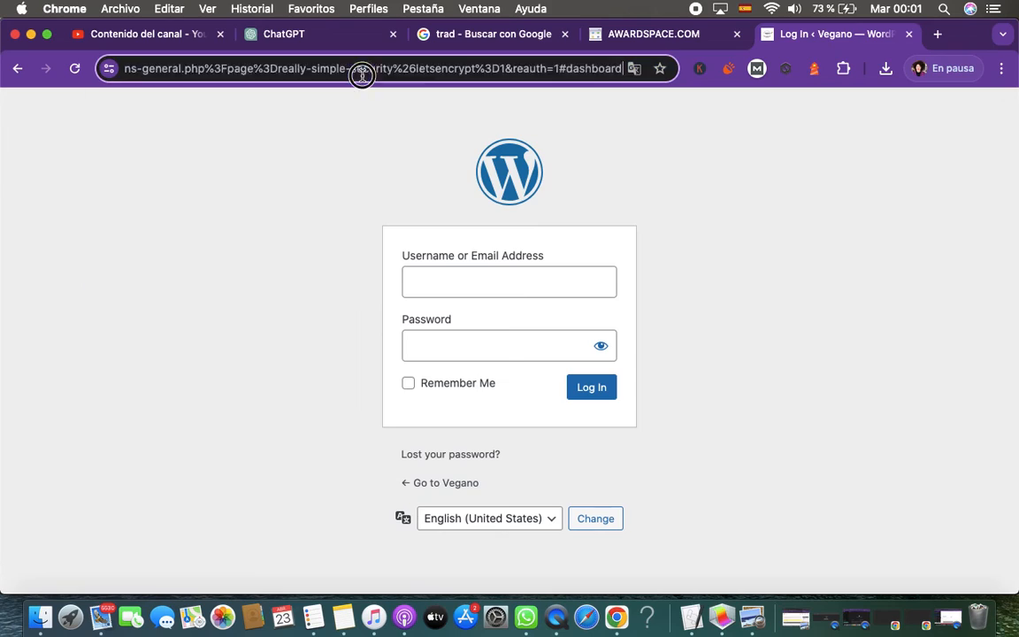
pyautogui.moveTo(261, 72); pyautogui.dragTo(710, 76)
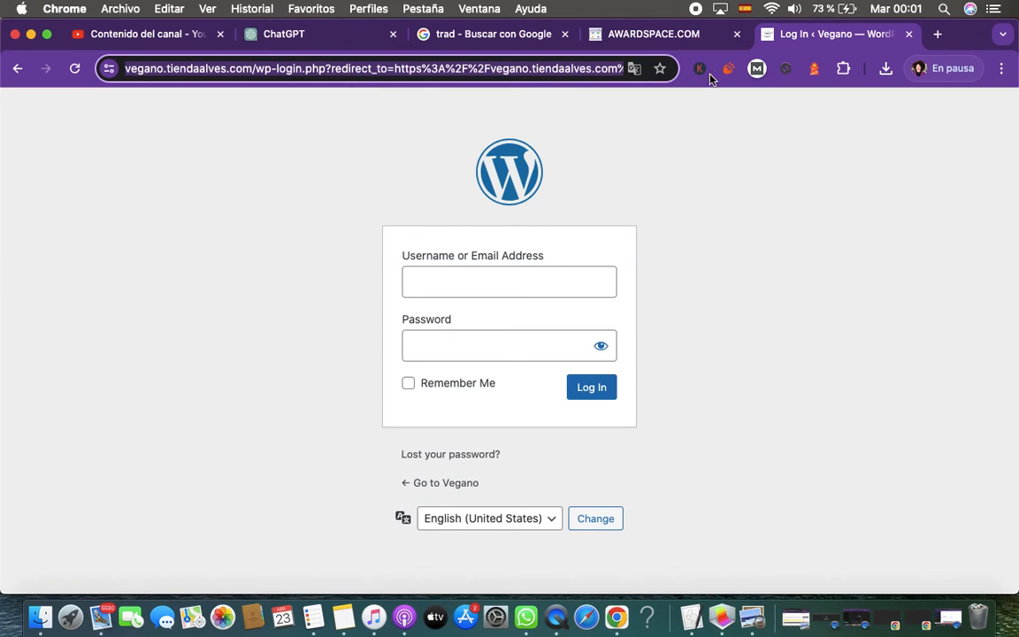
# Log back in to WordPress by filling the username and password fields with the saved tiendaalves.com credentials
pyautogui.click(514, 291)
pyautogui.click(521, 297)
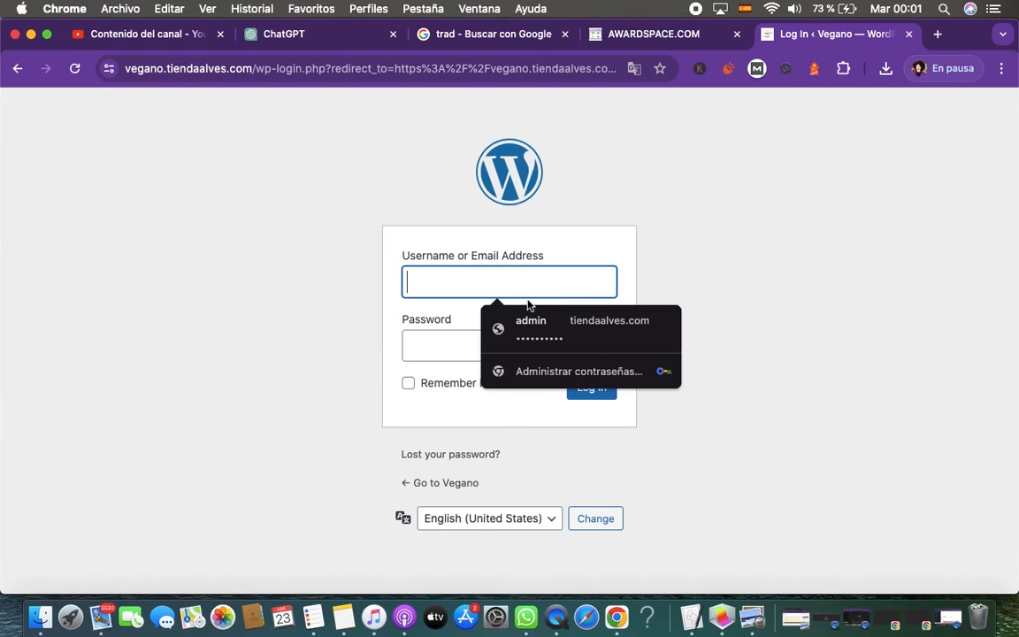
pyautogui.click(539, 325)
pyautogui.click(592, 388)
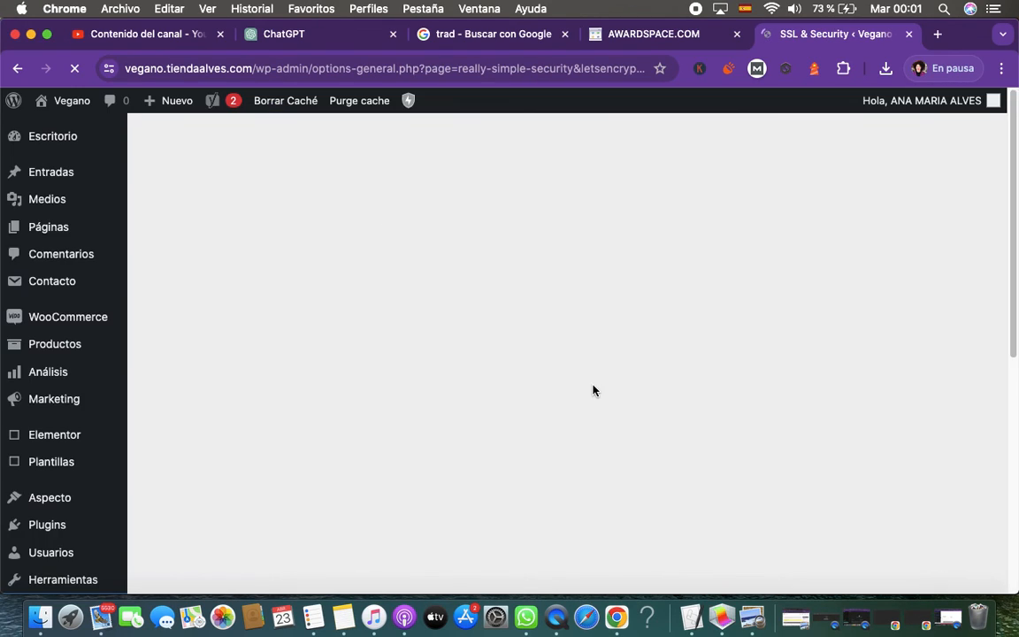
# Visit the Vegano site's public home page and look through it from header to footer
pyautogui.moveTo(68, 103)
pyautogui.scroll(-12, 919, 325)
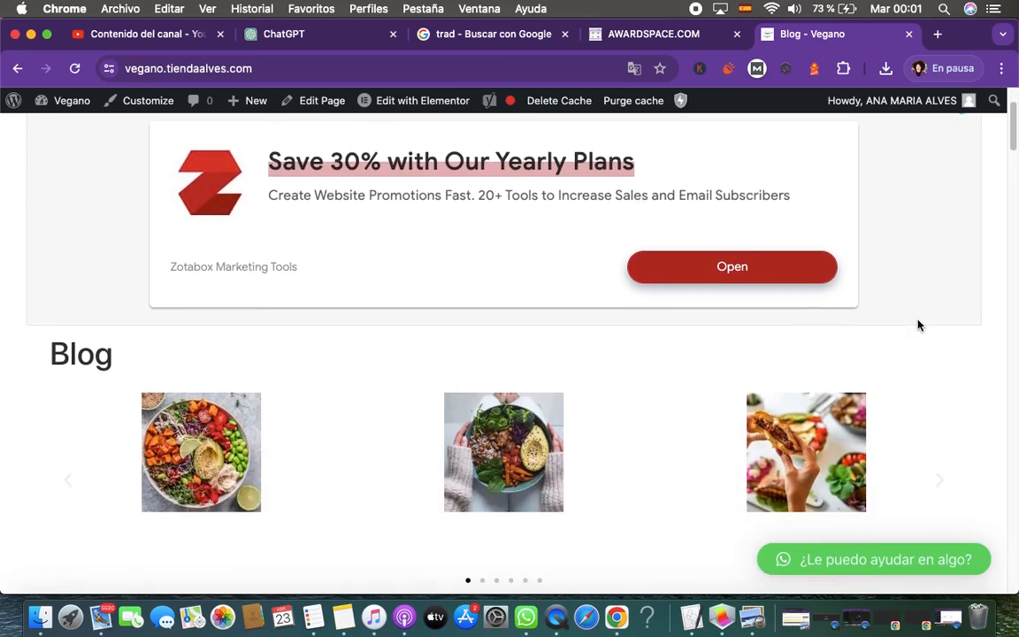
pyautogui.scroll(-15, 919, 326)
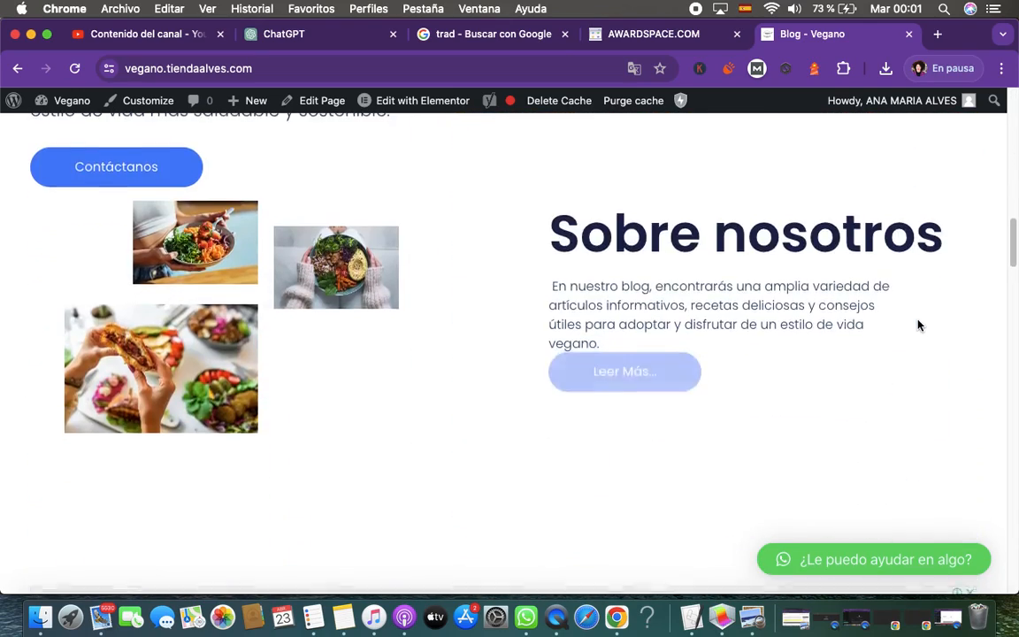
pyautogui.scroll(-20, 918, 326)
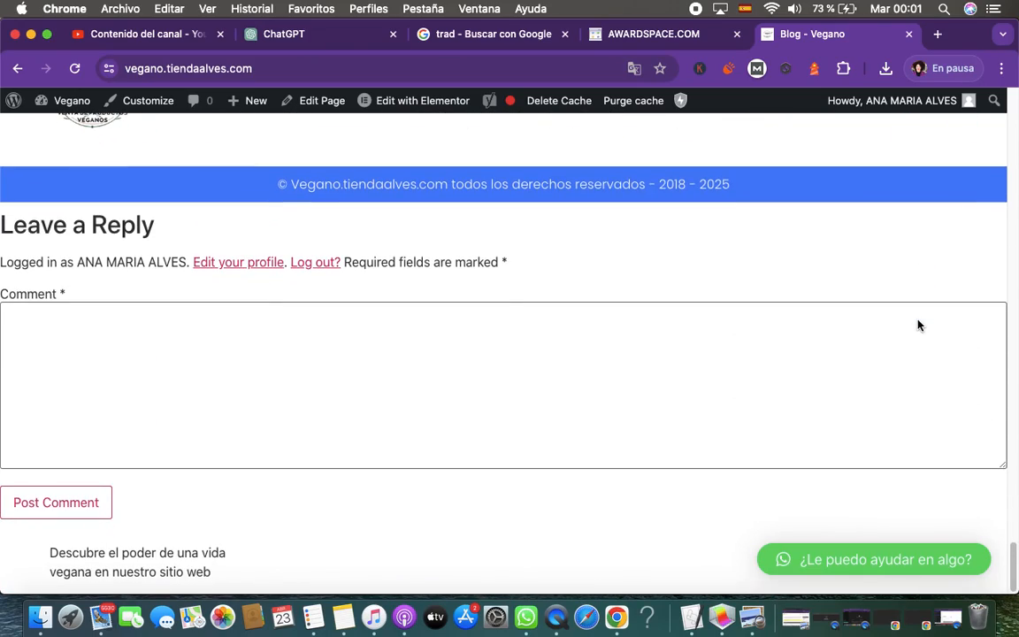
pyautogui.scroll(15, 918, 325)
pyautogui.scroll(20, 918, 325)
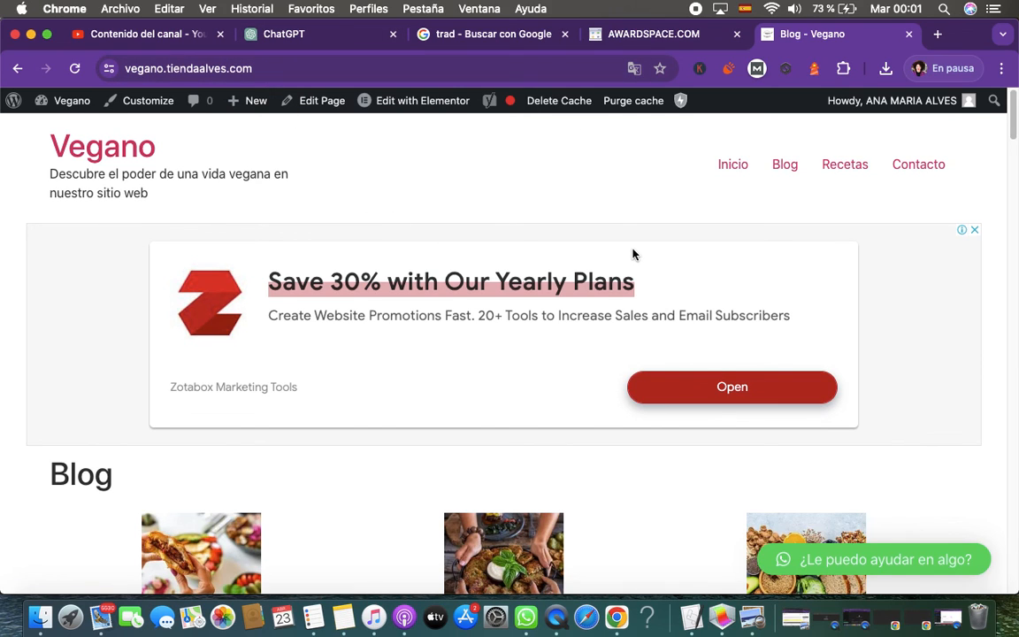
pyautogui.scroll(-5, 633, 254)
pyautogui.scroll(5, 633, 255)
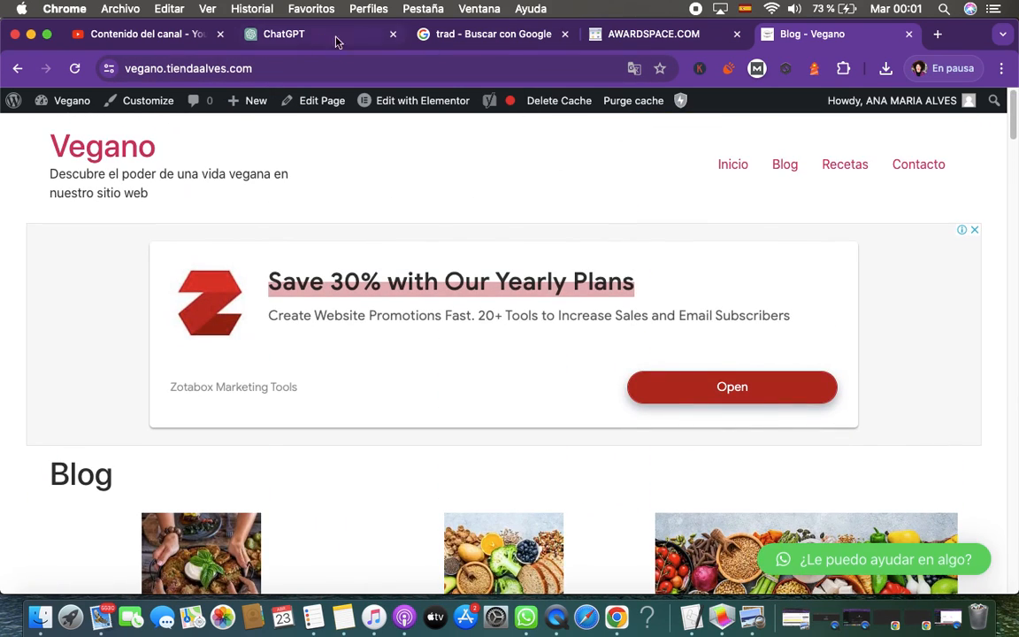
# Check the home page's connection security details and close the advertisement covering the page
pyautogui.click(109, 69)
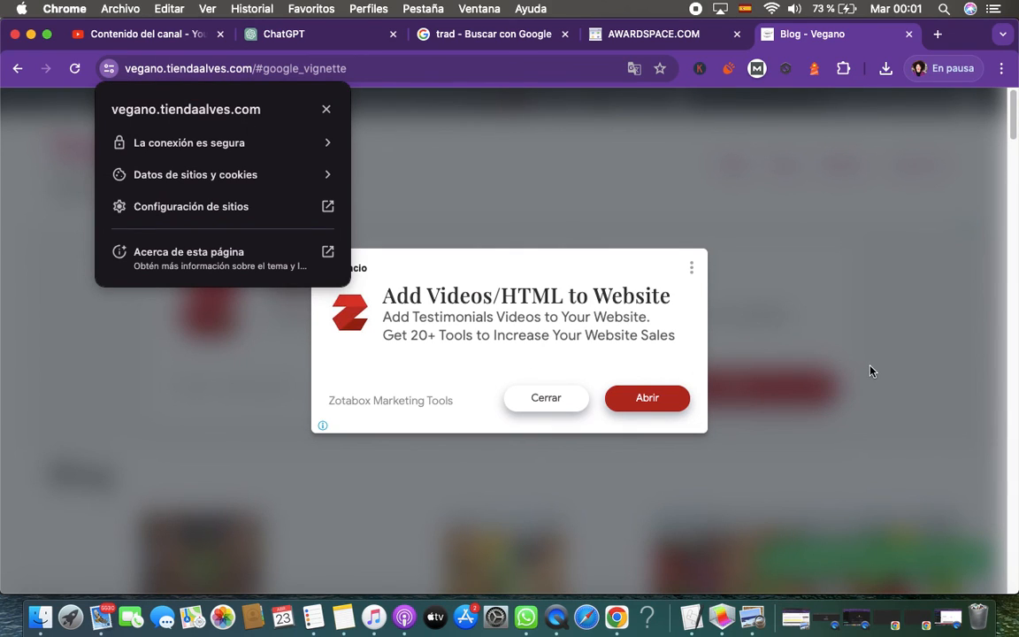
pyautogui.click(256, 148)
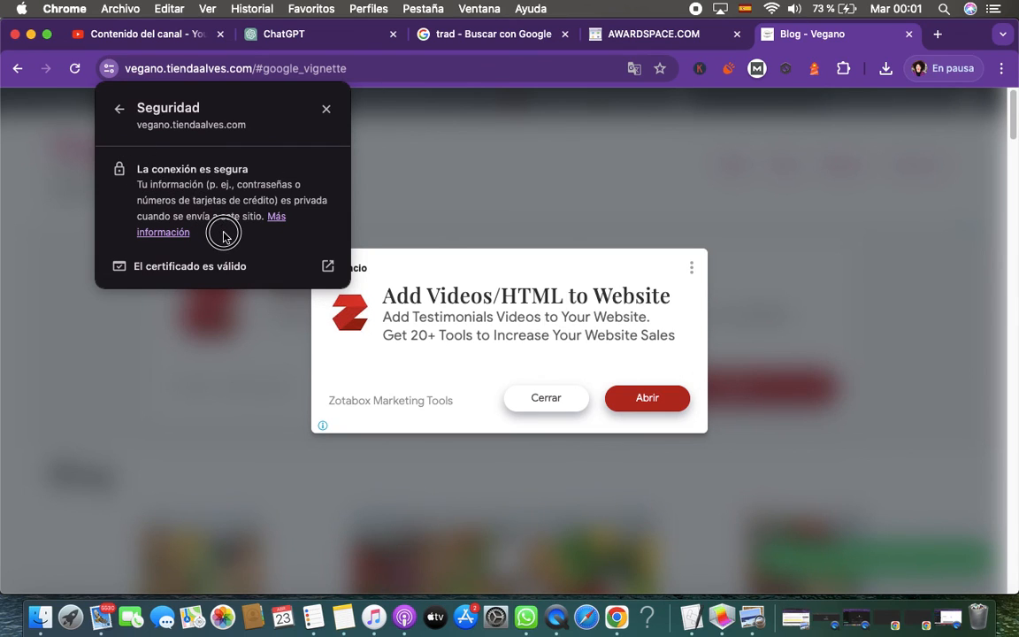
pyautogui.click(547, 399)
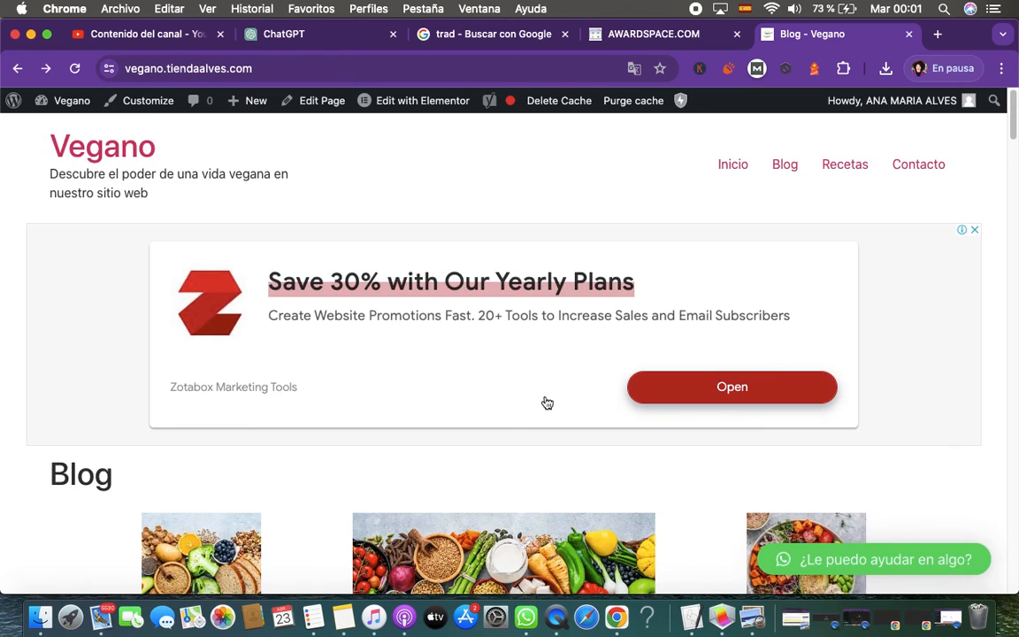